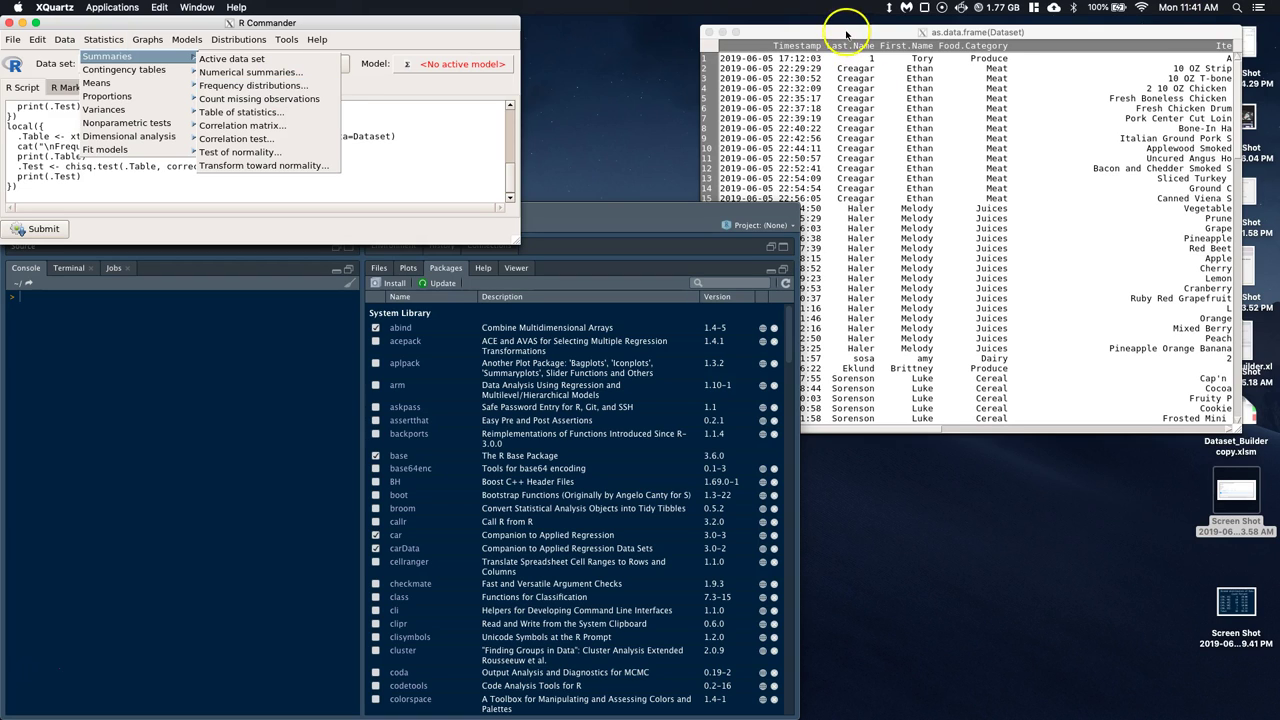
Move the dataset viewer left and scroll through the food data's rows and columns.
left_click_drag(1041, 32, 898, 31)
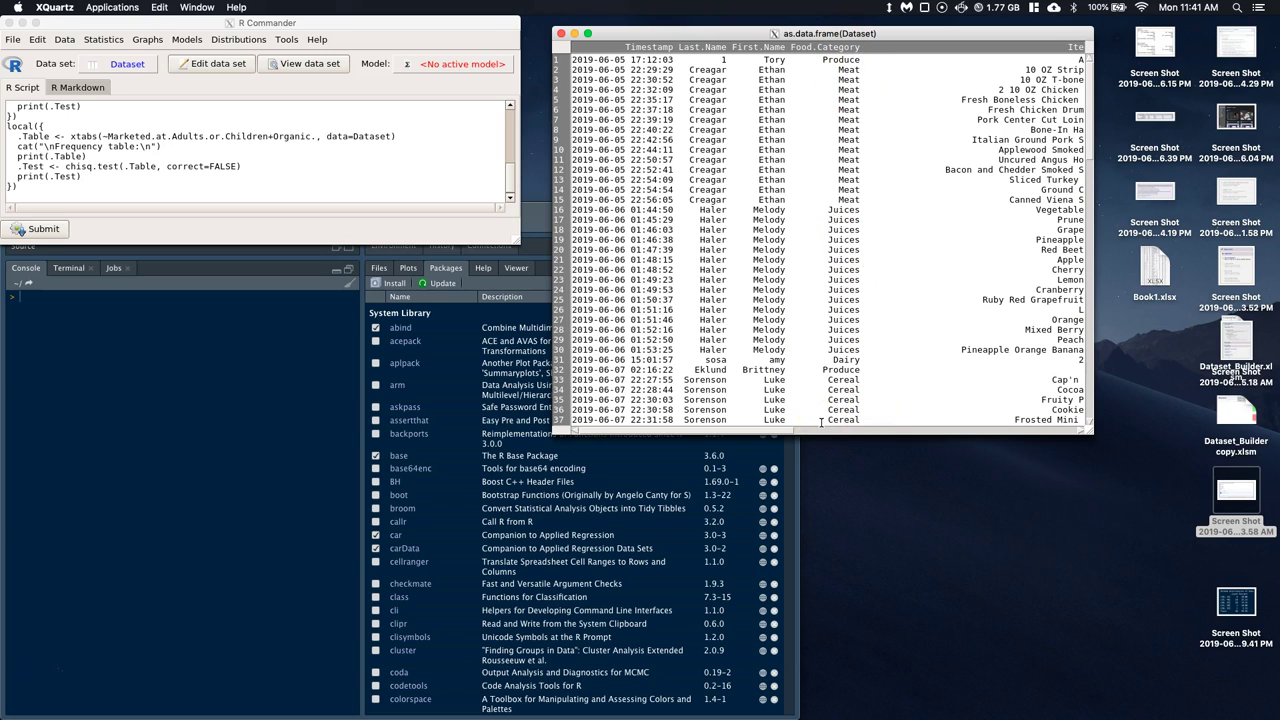
left_click_drag(728, 428, 751, 425)
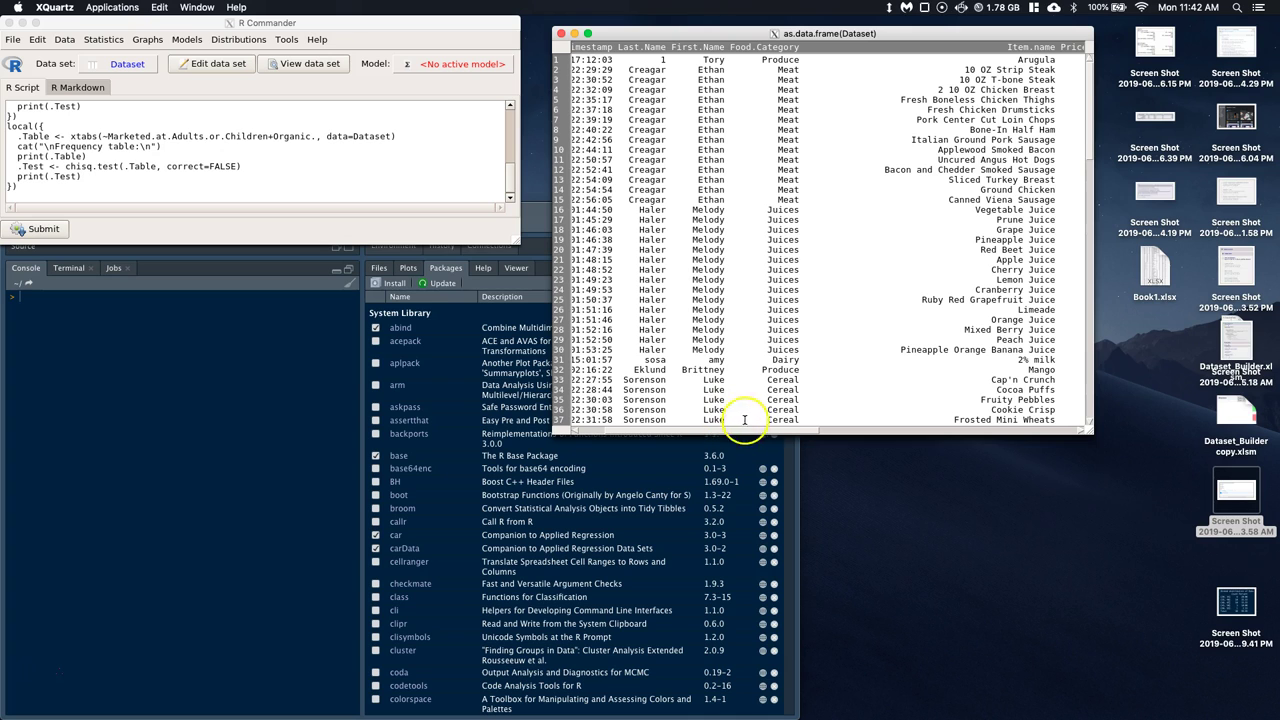
left_click_drag(748, 431, 932, 427)
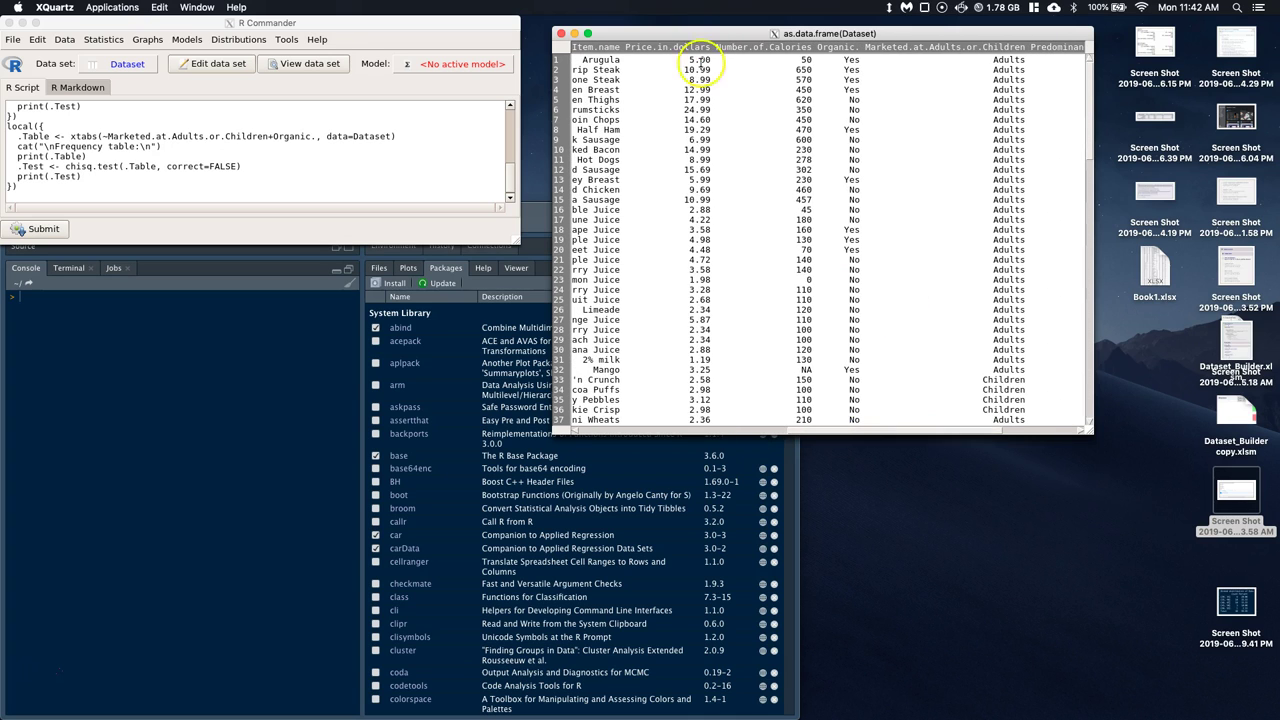
scroll(769, 267, "down", 3)
scroll(773, 268, "down", 10)
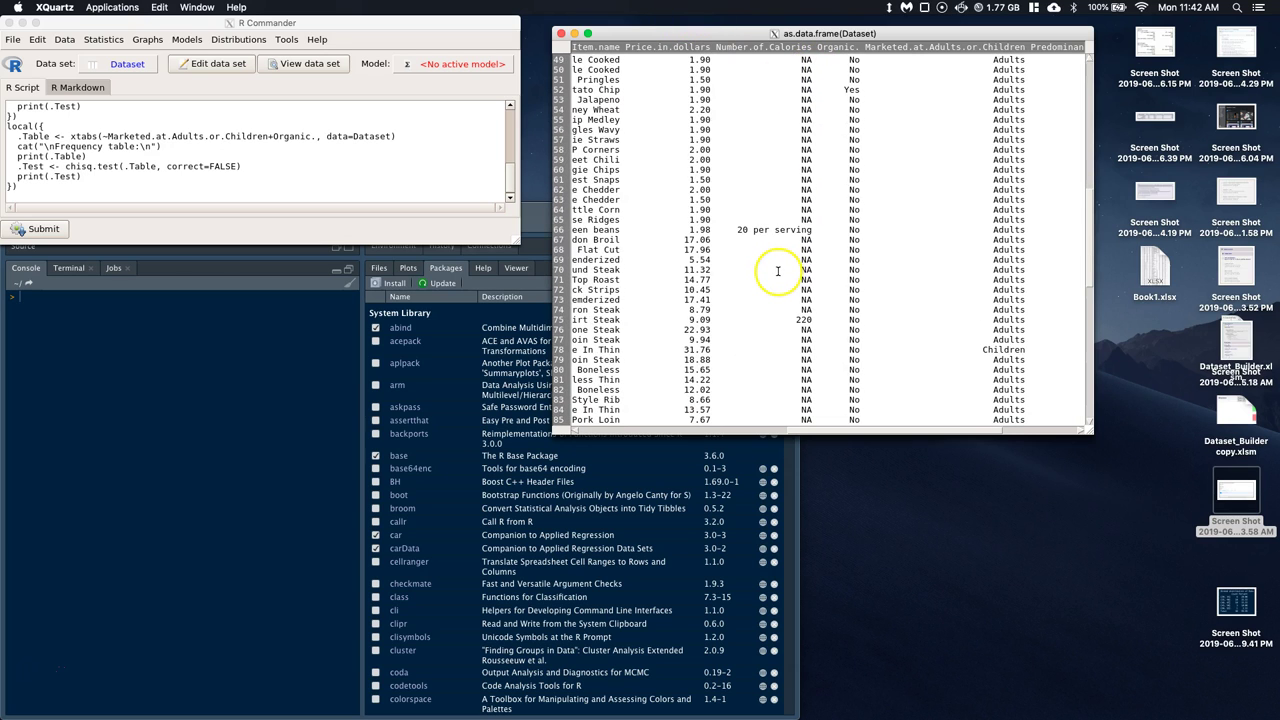
scroll(777, 270, "down", 12)
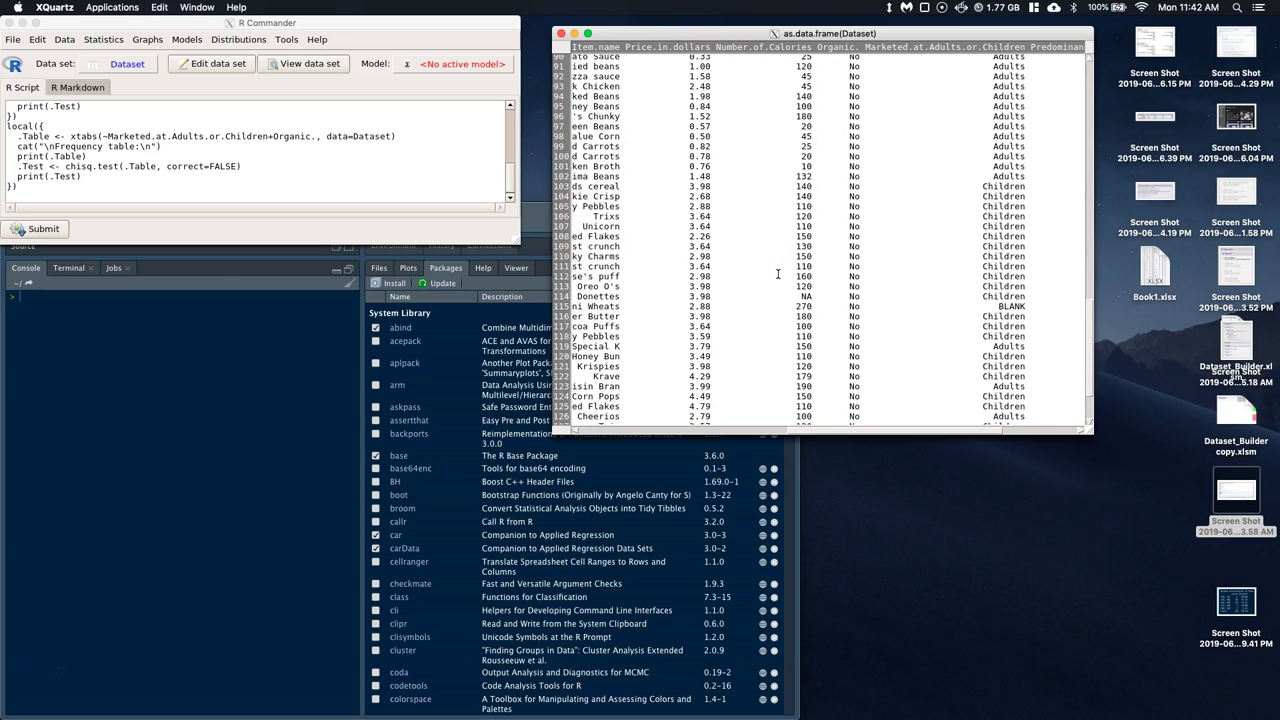
scroll(796, 312, "up", 15)
scroll(797, 313, "up", 1)
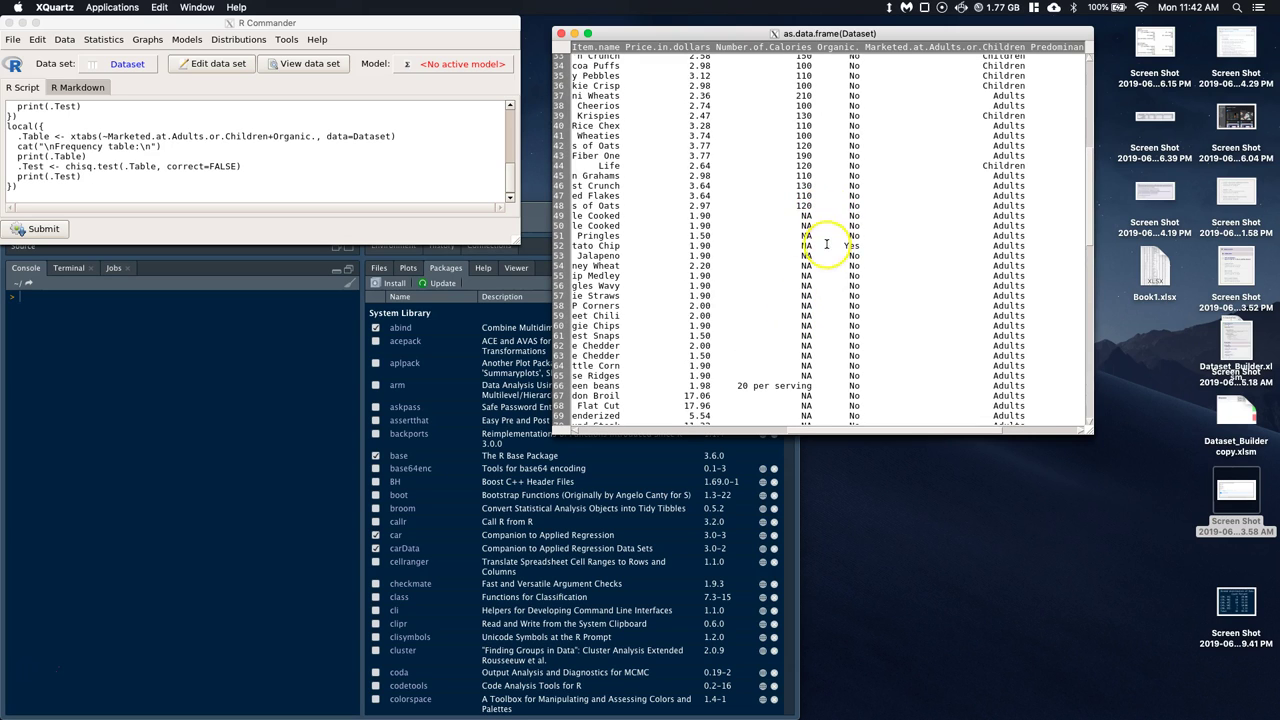
Return the viewer to its first rows and columns, then go back to R Commander.
left_click(787, 437)
mouse_move(787, 437)
left_mouse_down()
mouse_move(770, 441)
mouse_move(805, 438)
left_mouse_up()
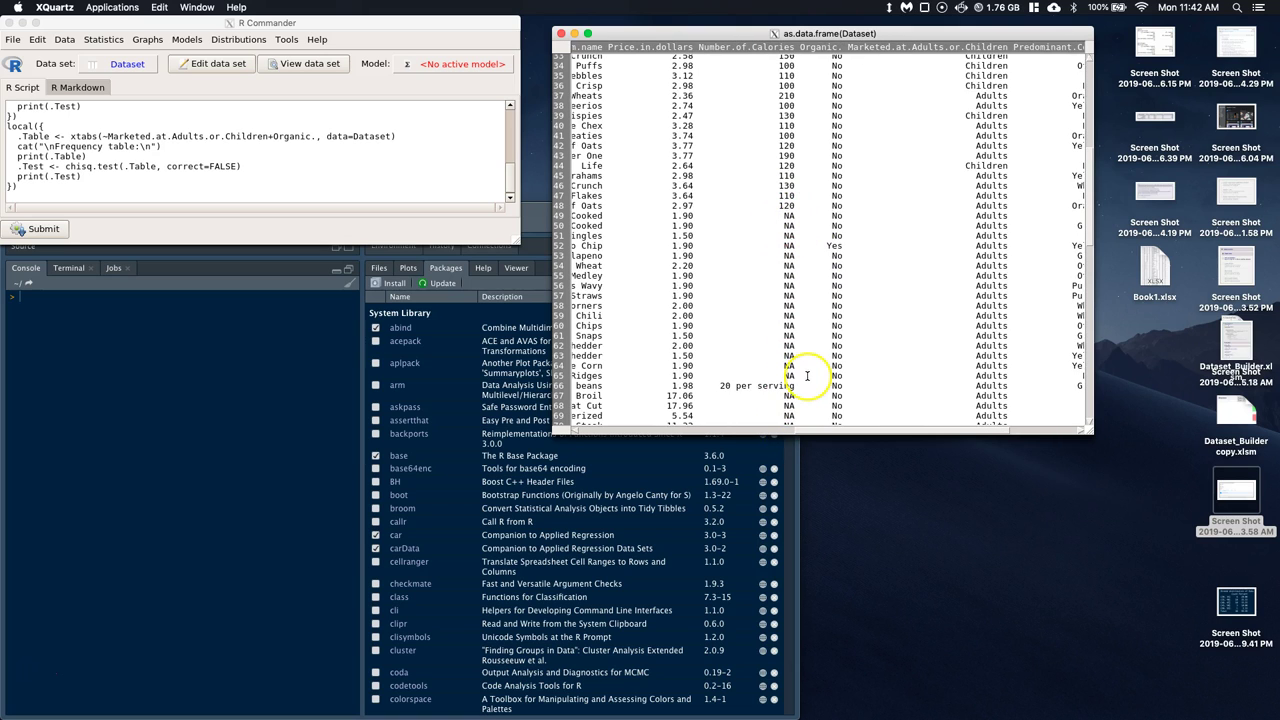
scroll(720, 380, "up", 10)
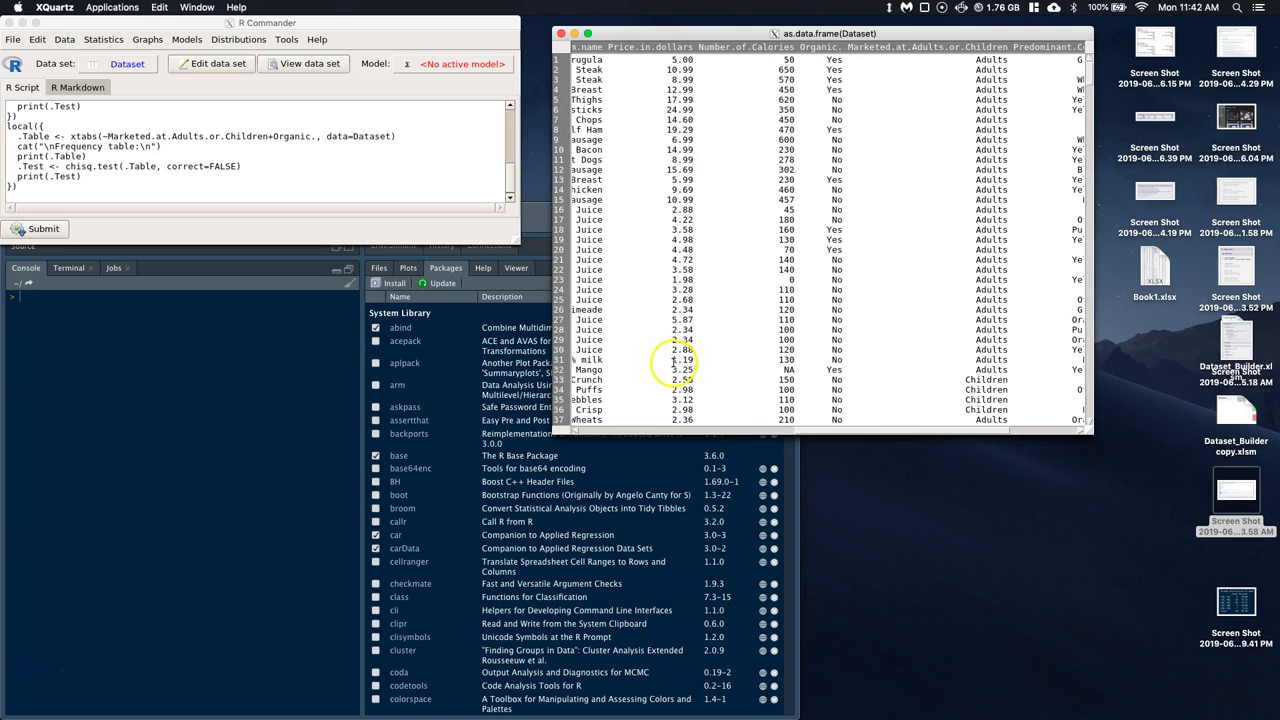
scroll(655, 120, "down", 15)
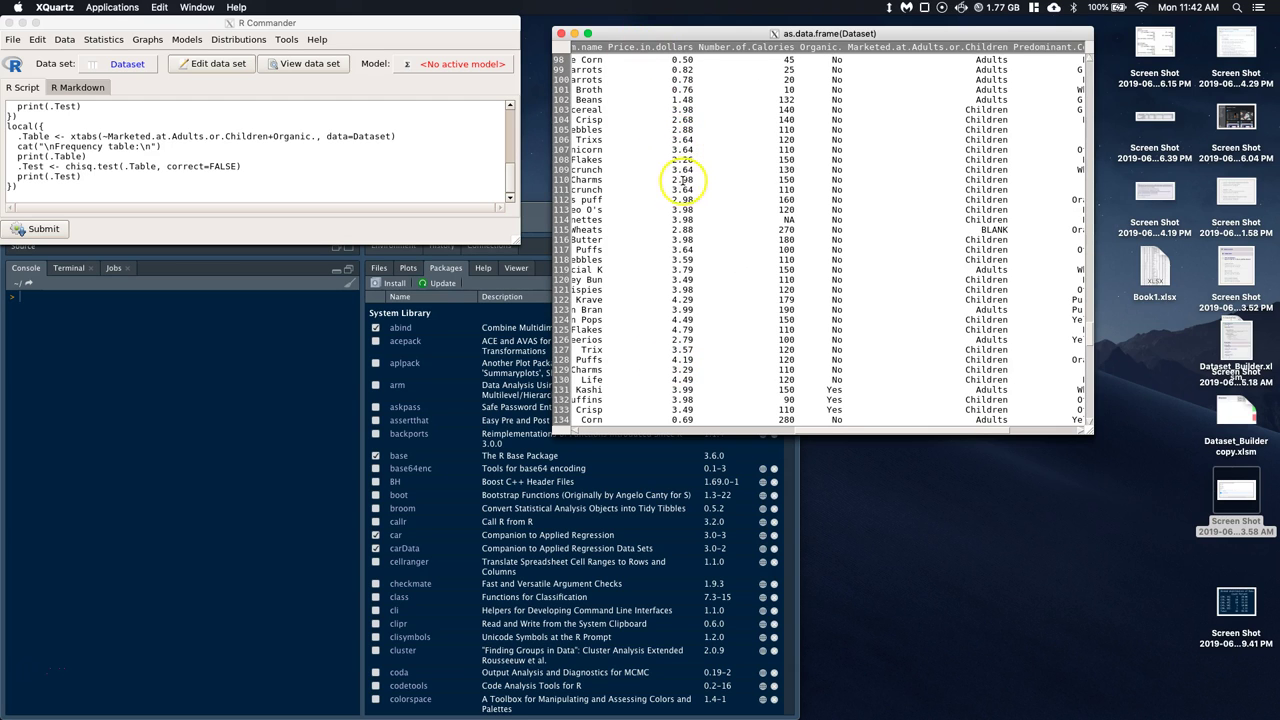
scroll(712, 295, "up", 15)
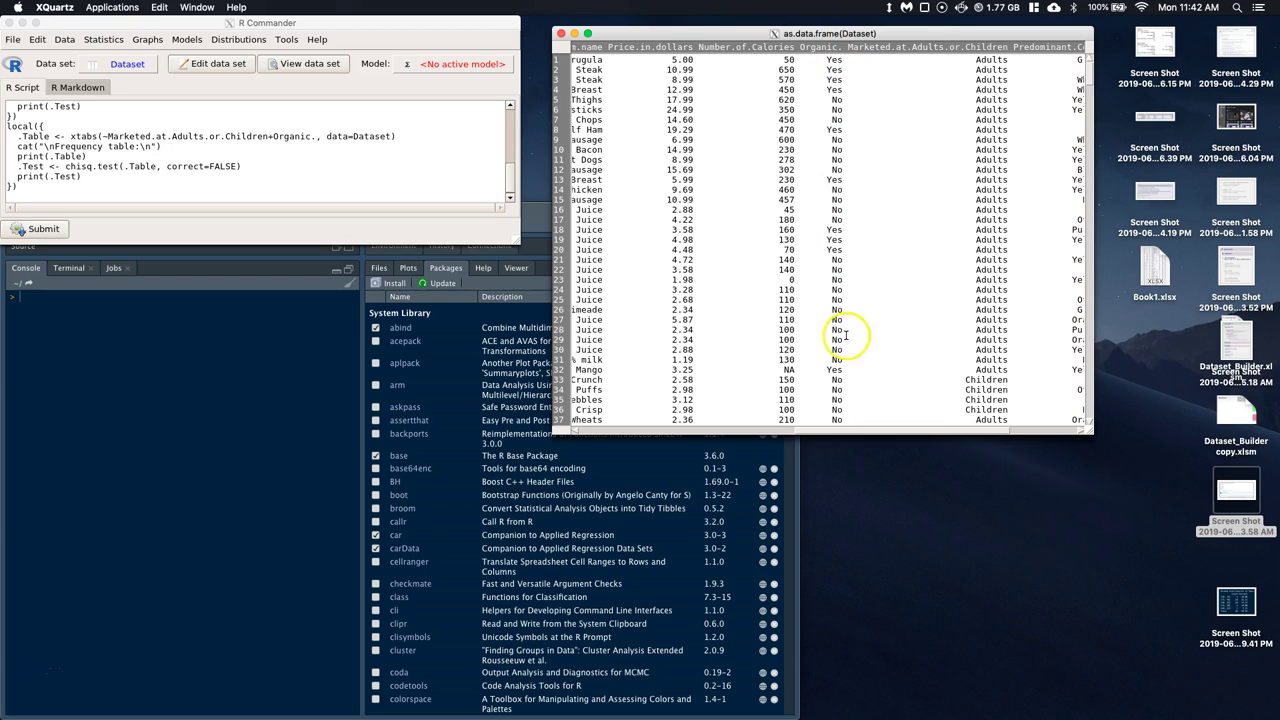
left_click_drag(965, 432, 722, 436)
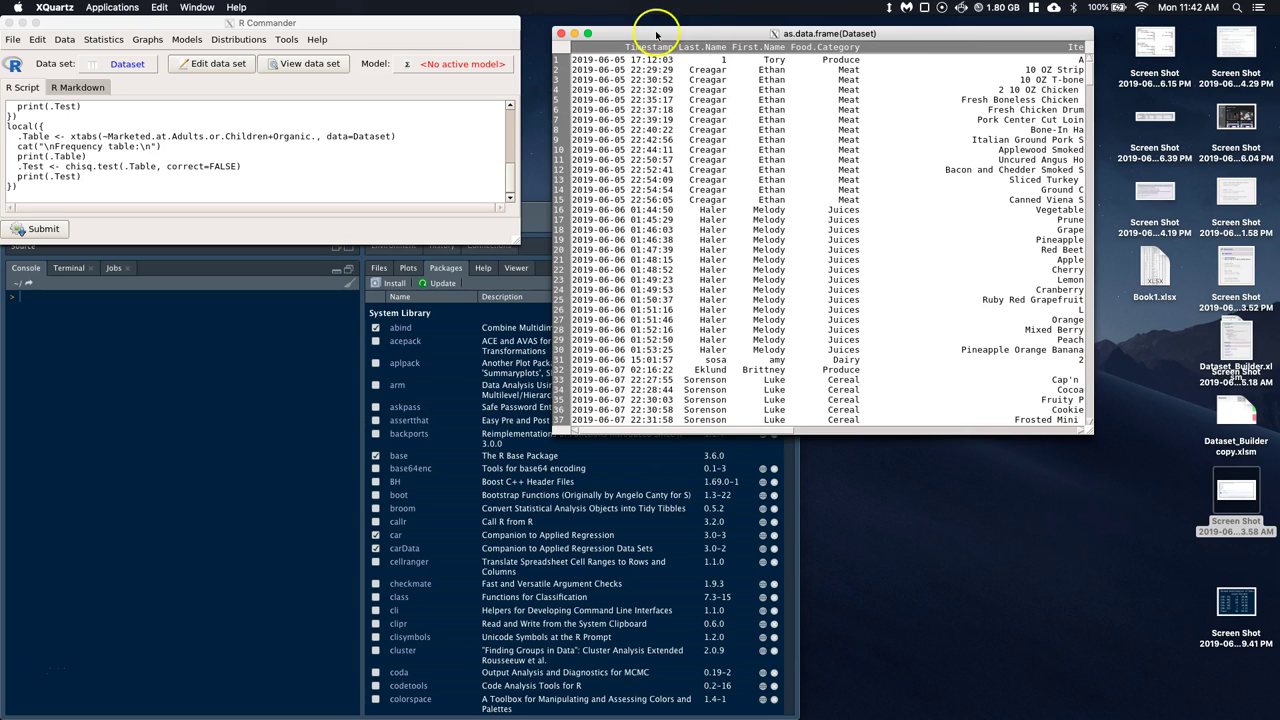
left_click(351, 191)
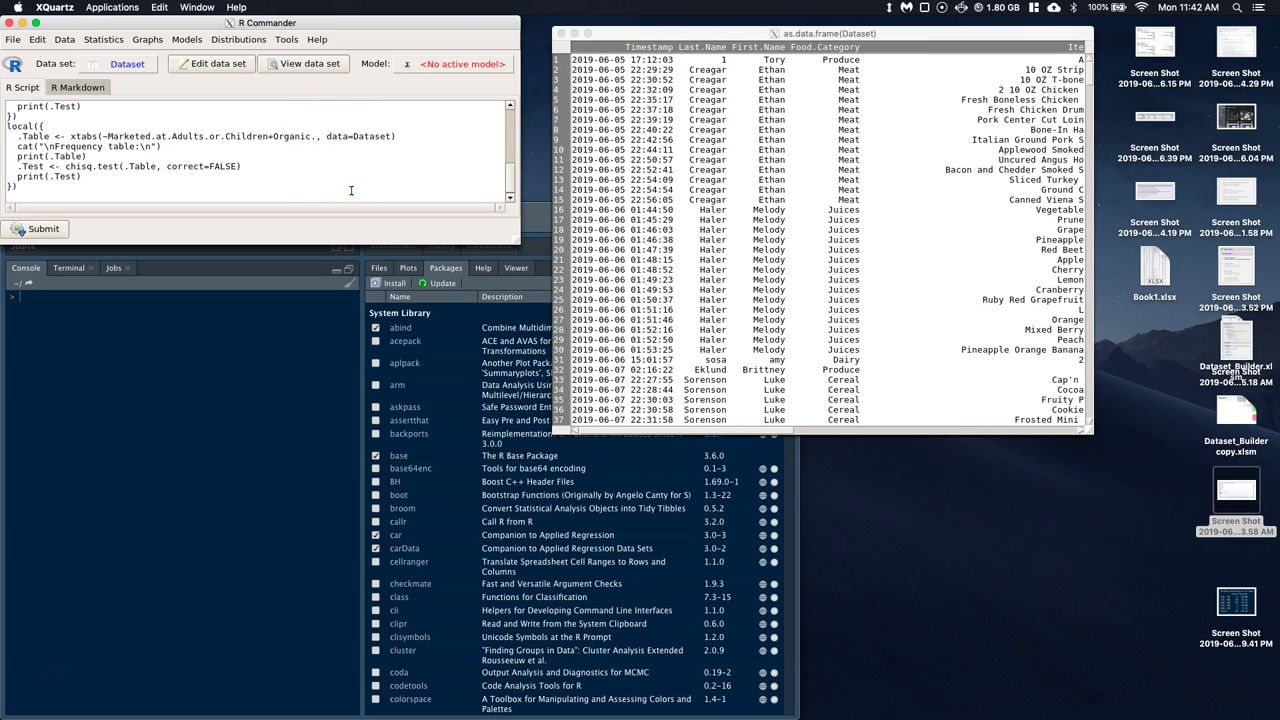
Plot a frequency histogram of Price.in.dollars, review it, then close the plot window.
left_click(146, 42)
left_click(146, 41)
left_click(168, 108)
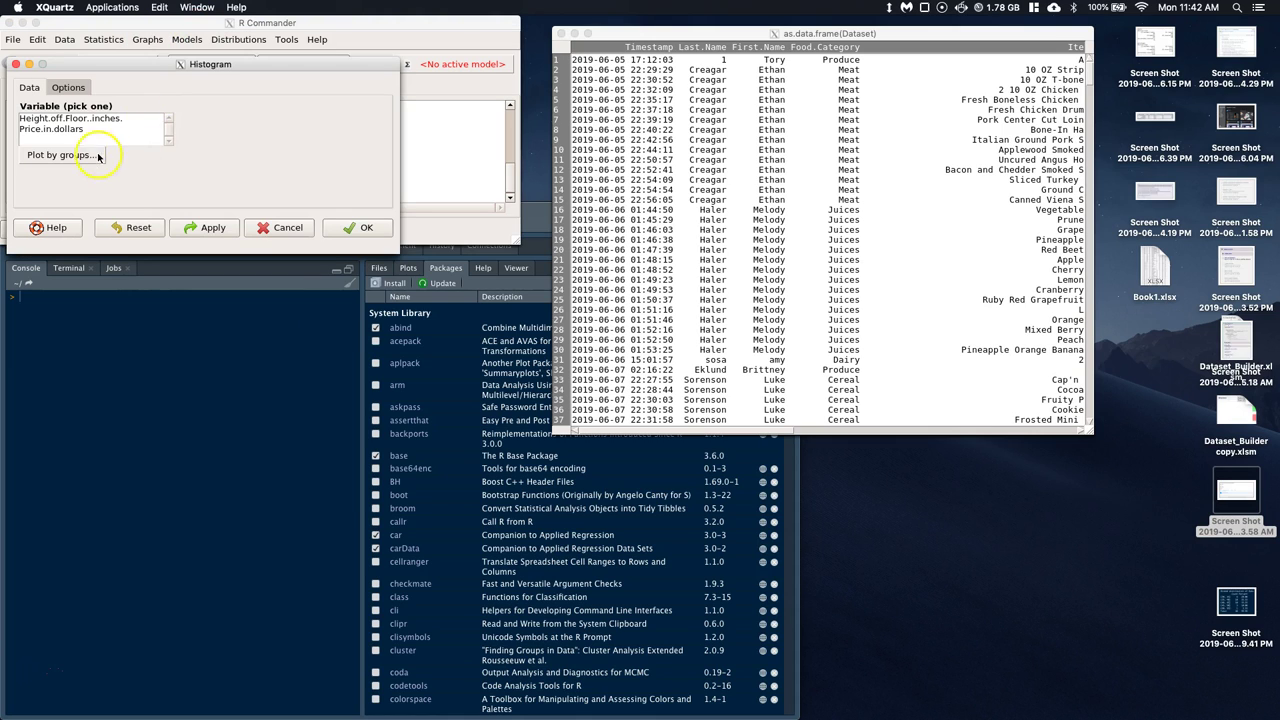
left_click(35, 129)
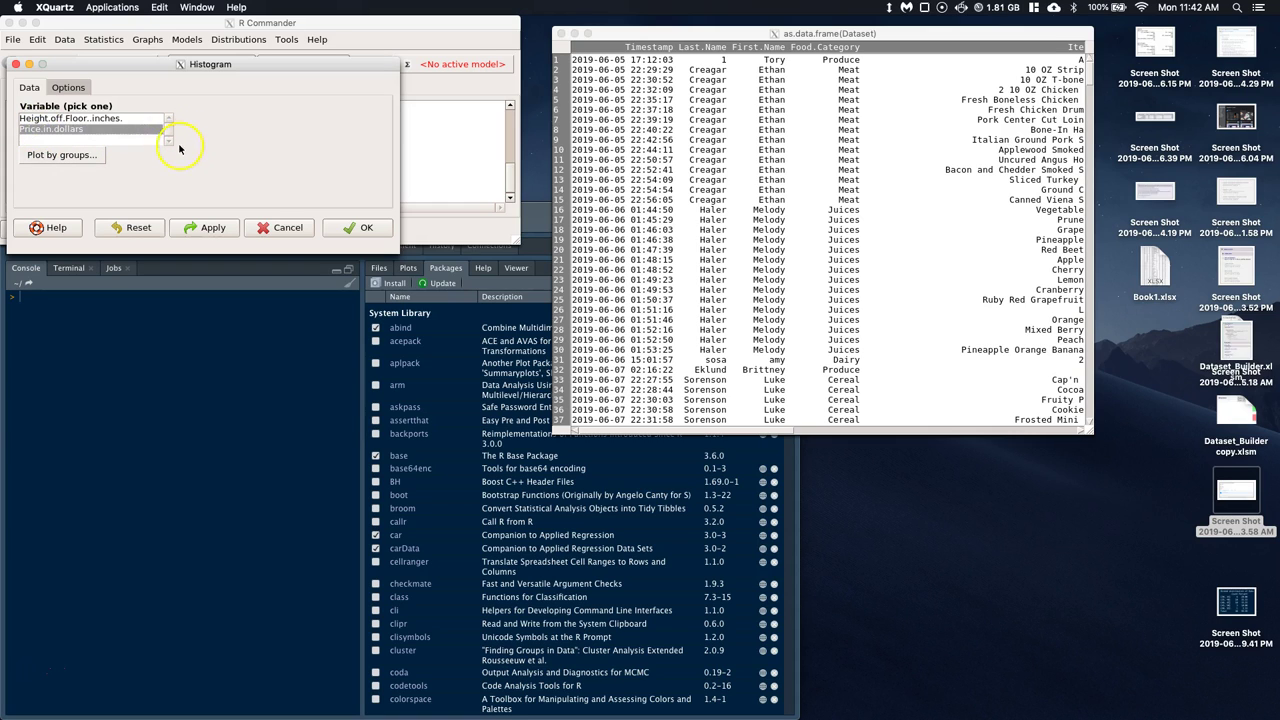
left_click(357, 229)
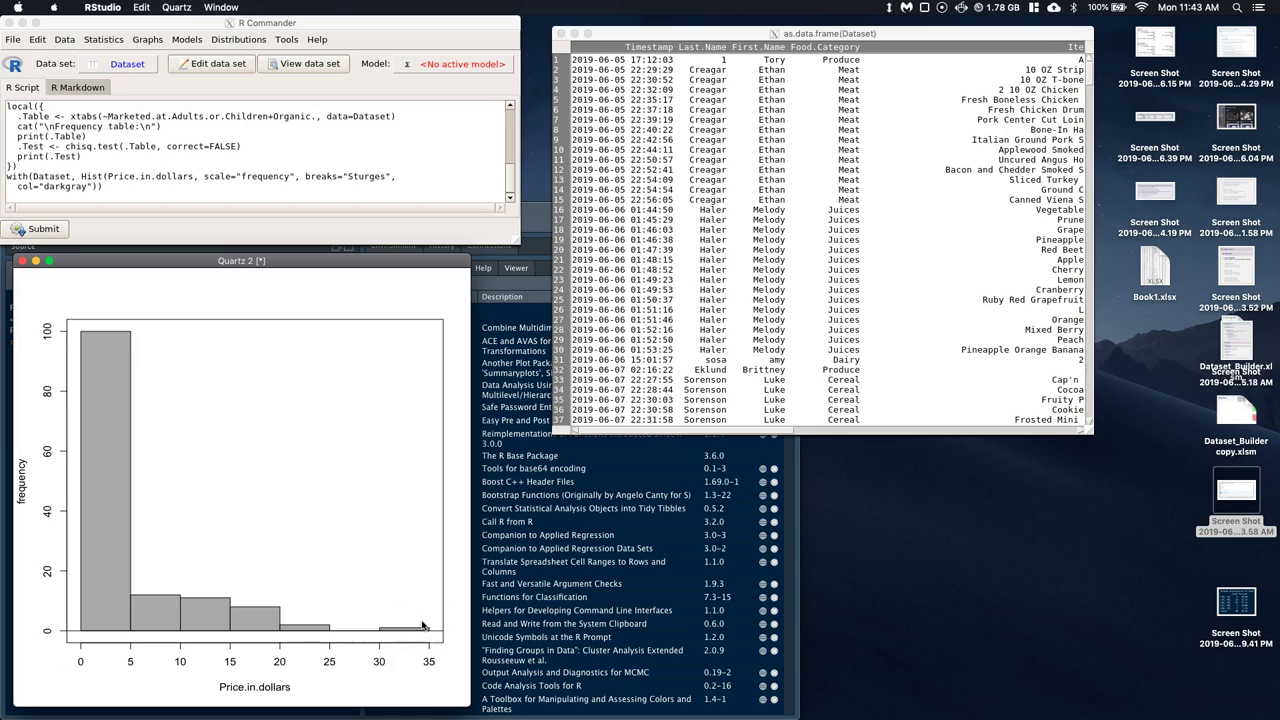
left_click(23, 262)
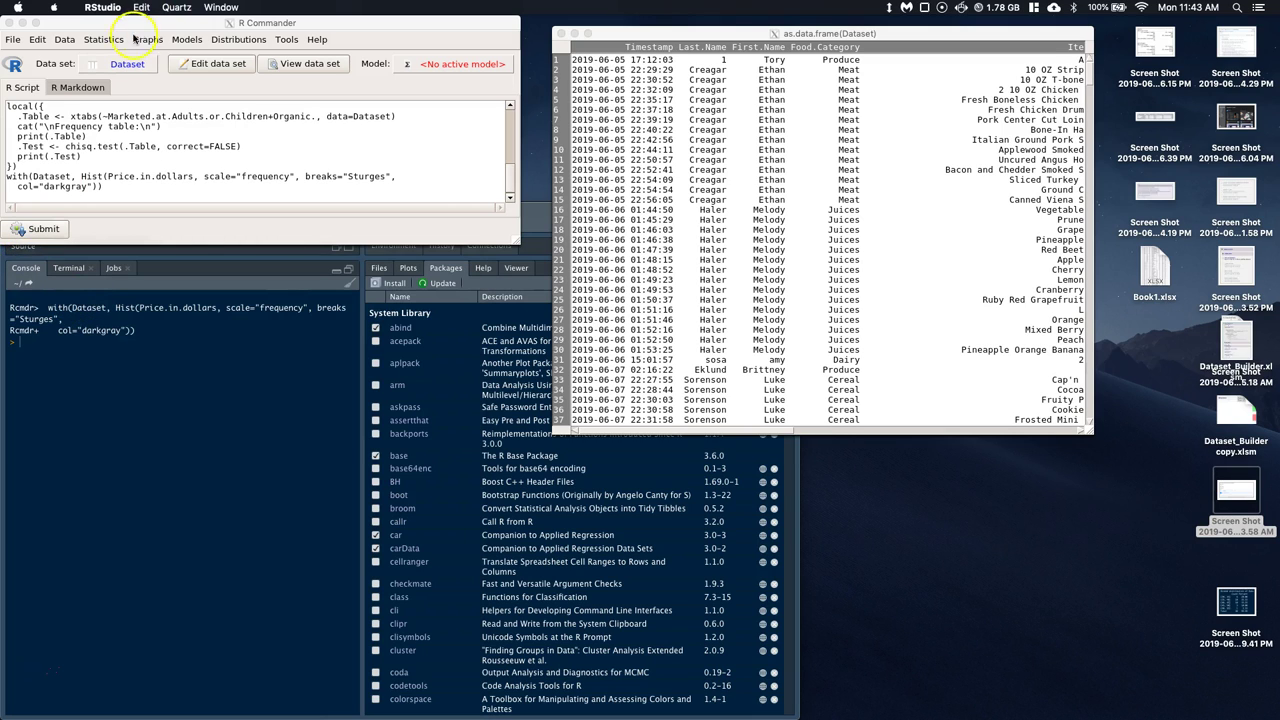
left_click(183, 37)
Draw a boxplot of Height.off.Floor..inches. grouped by Marketed.at.Adults.or.Children, then close it.
left_click(147, 39)
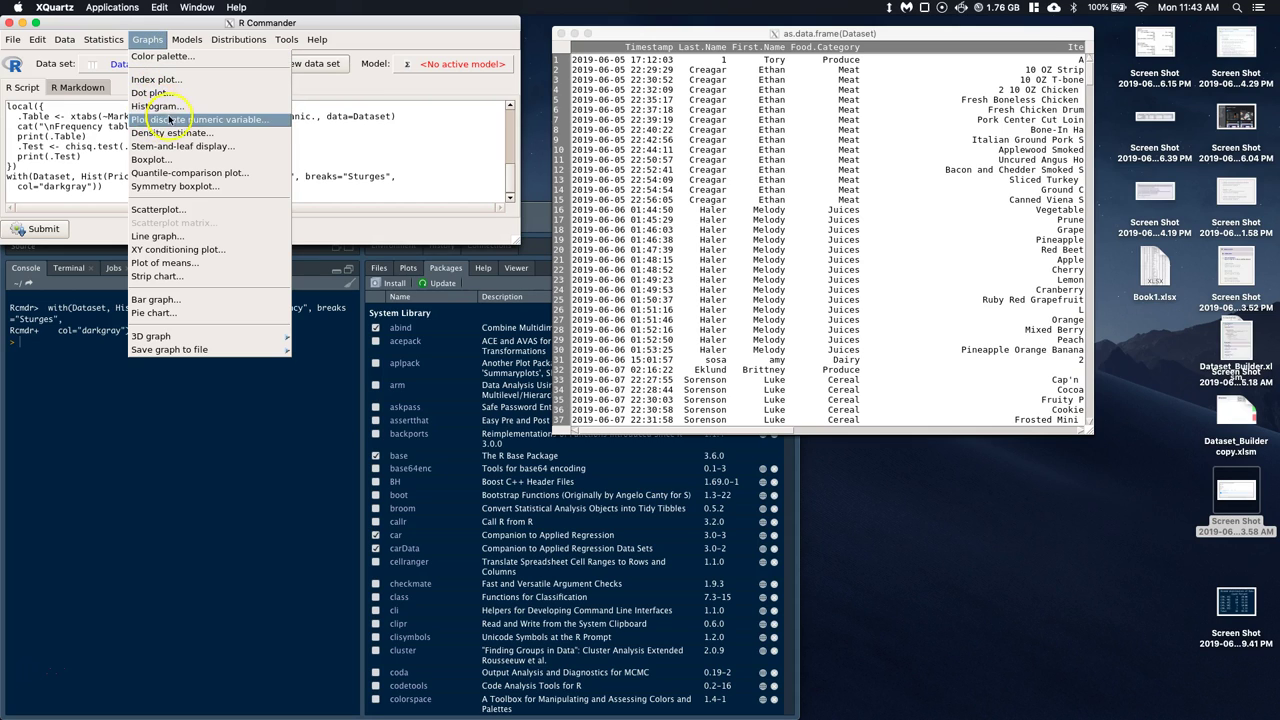
left_click(164, 162)
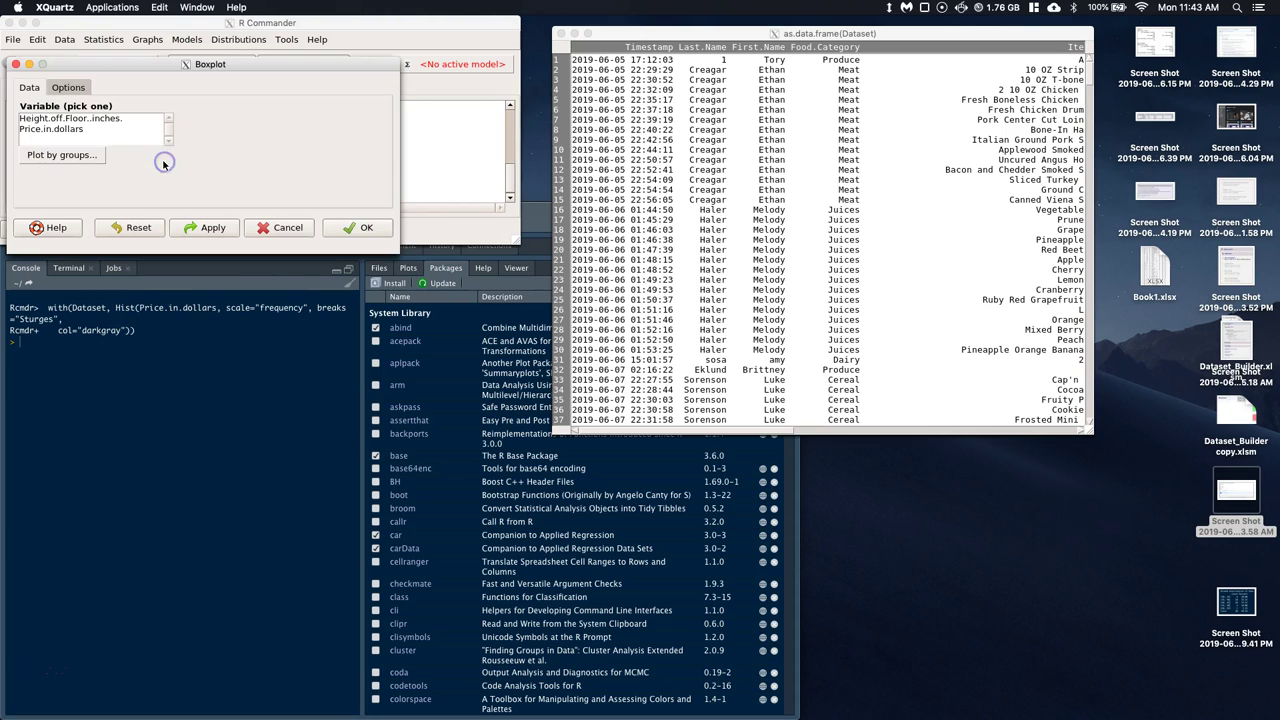
left_click(79, 119)
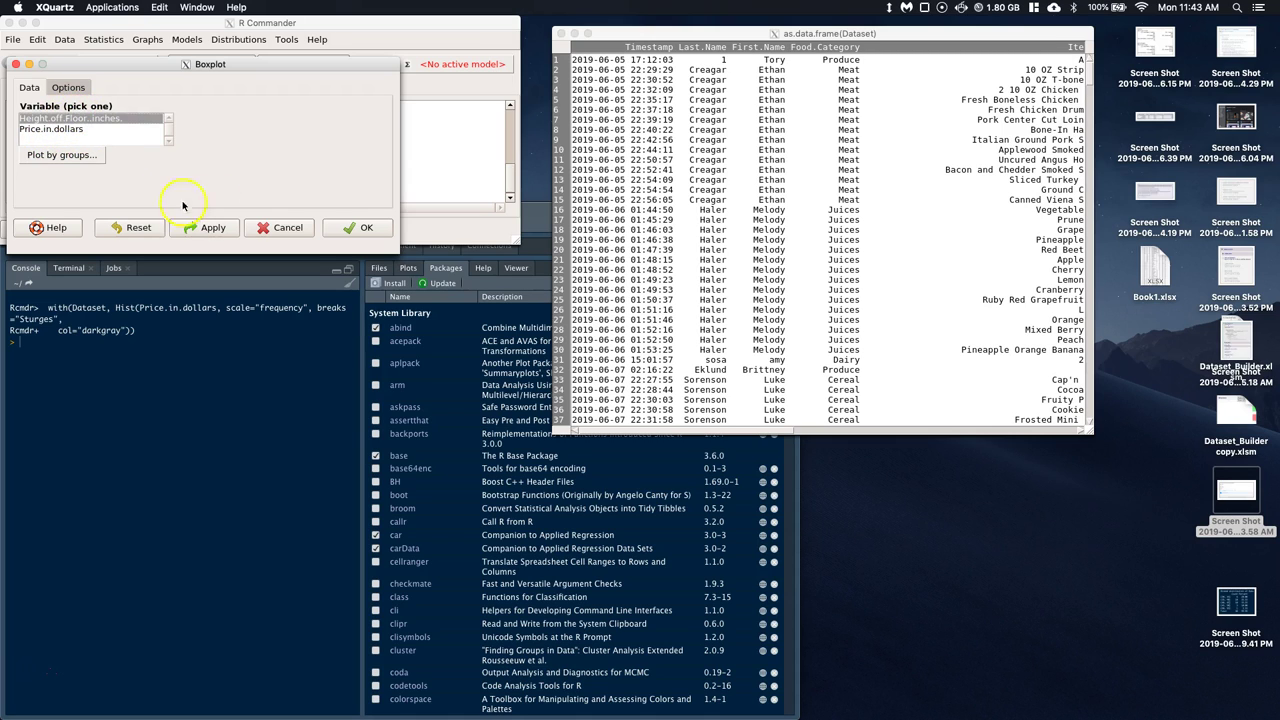
left_click(60, 156)
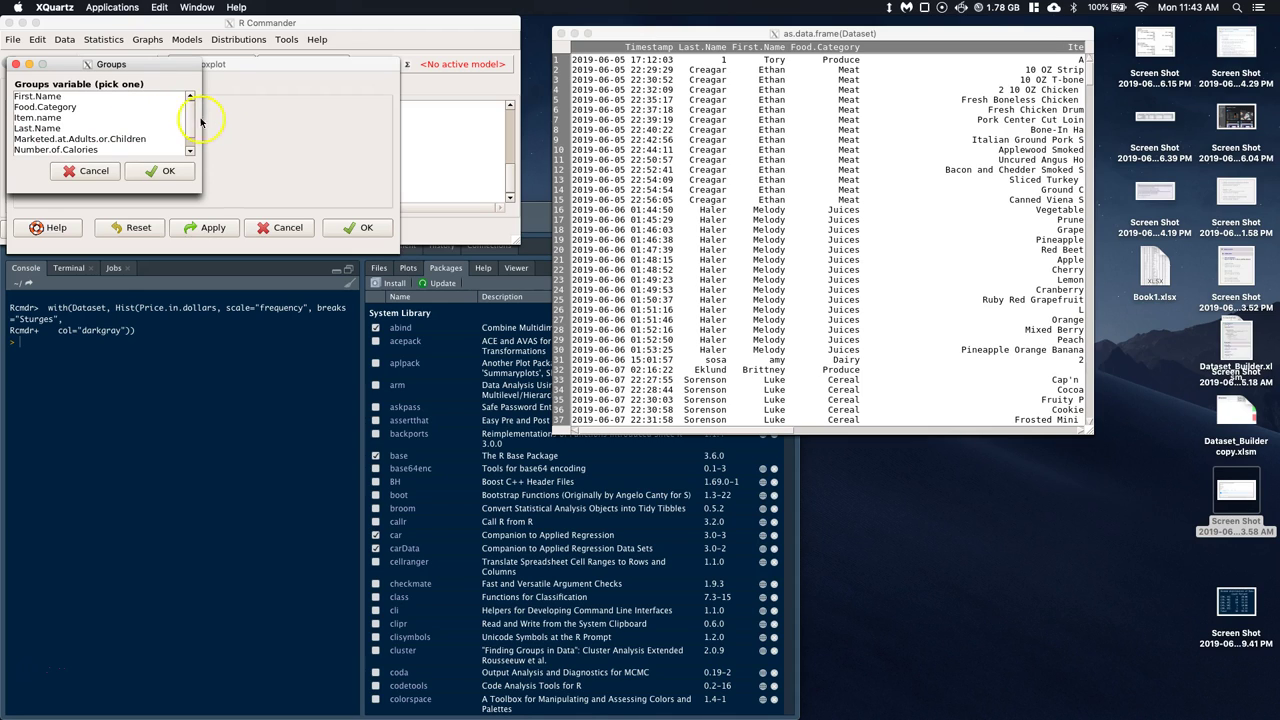
left_click_drag(190, 118, 186, 139)
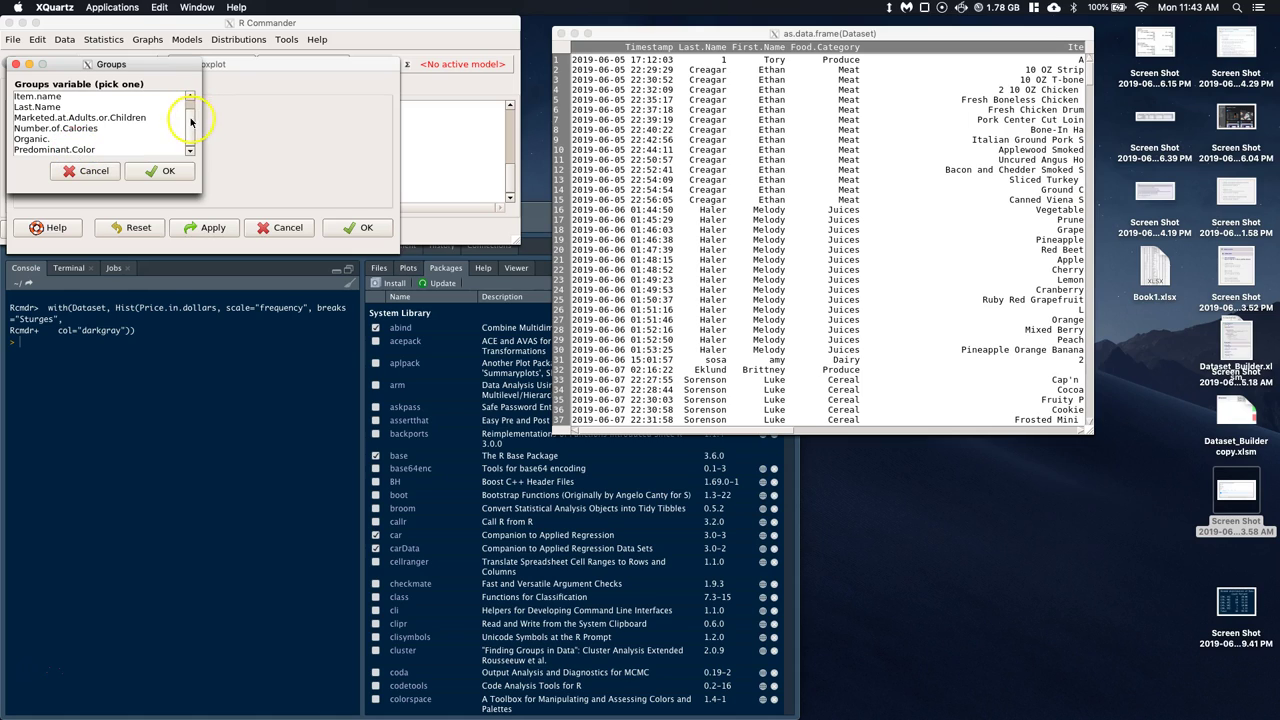
left_click_drag(191, 121, 193, 108)
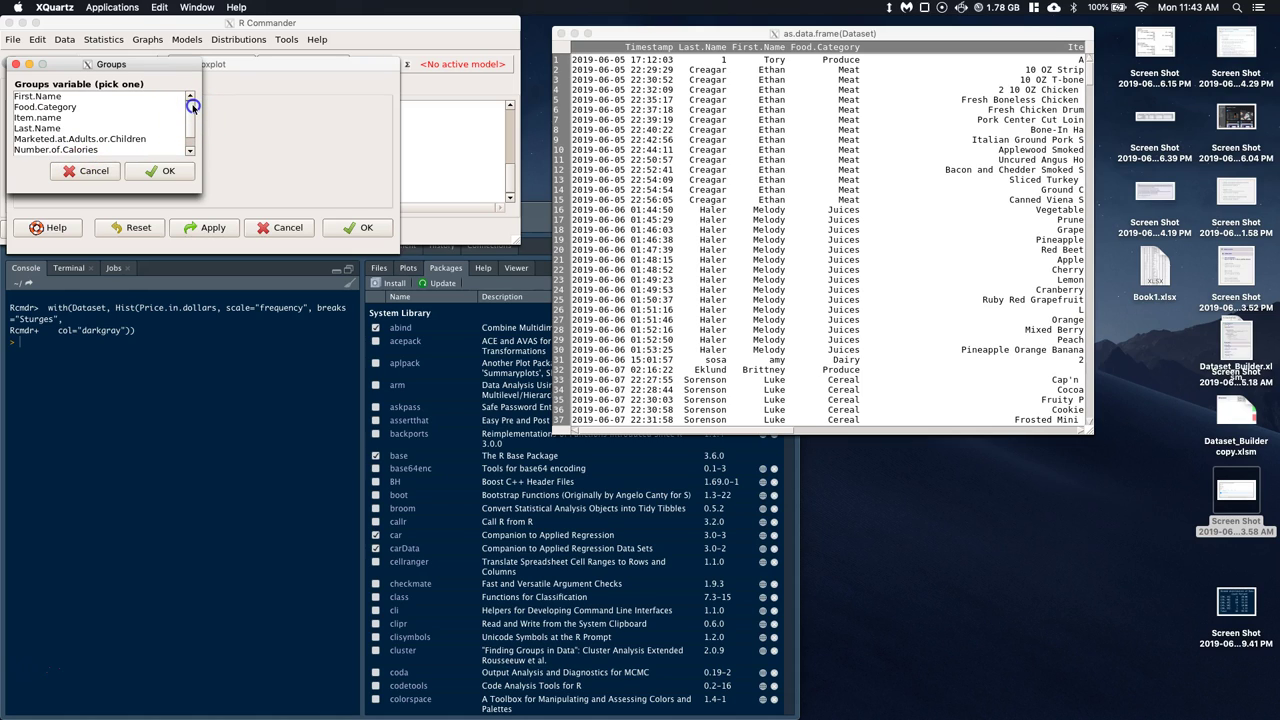
left_click(122, 139)
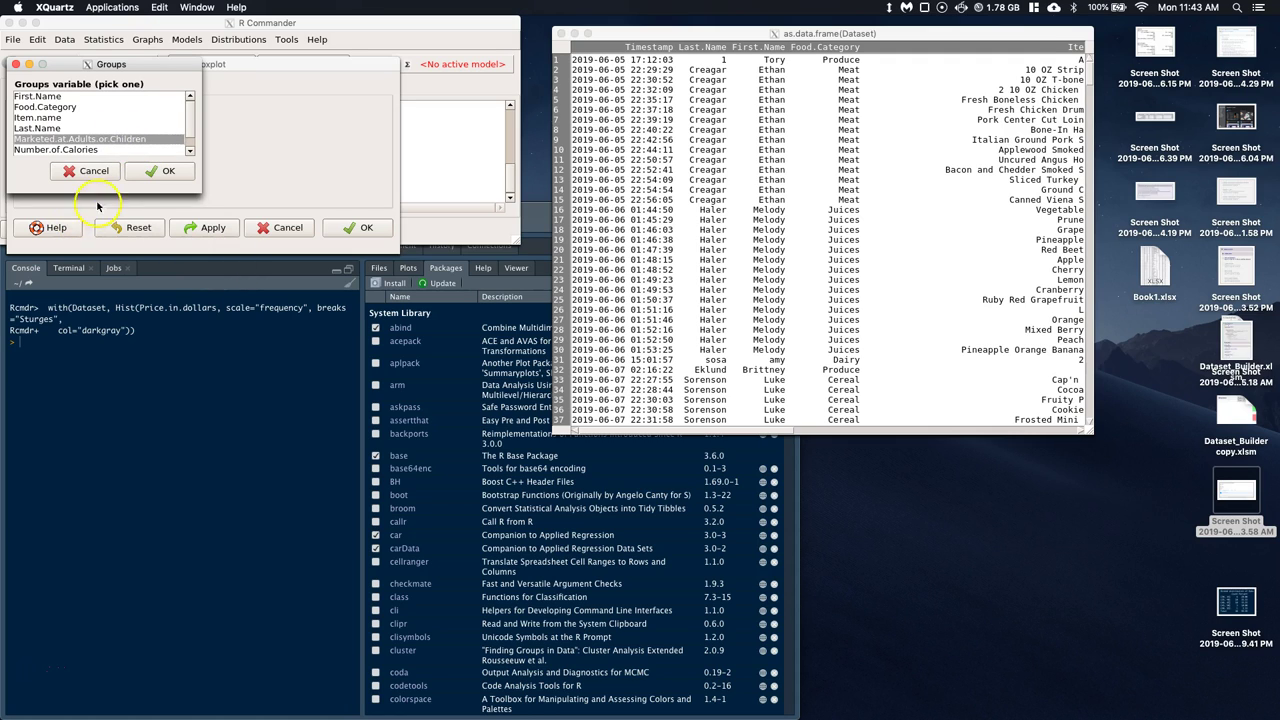
left_click(167, 170)
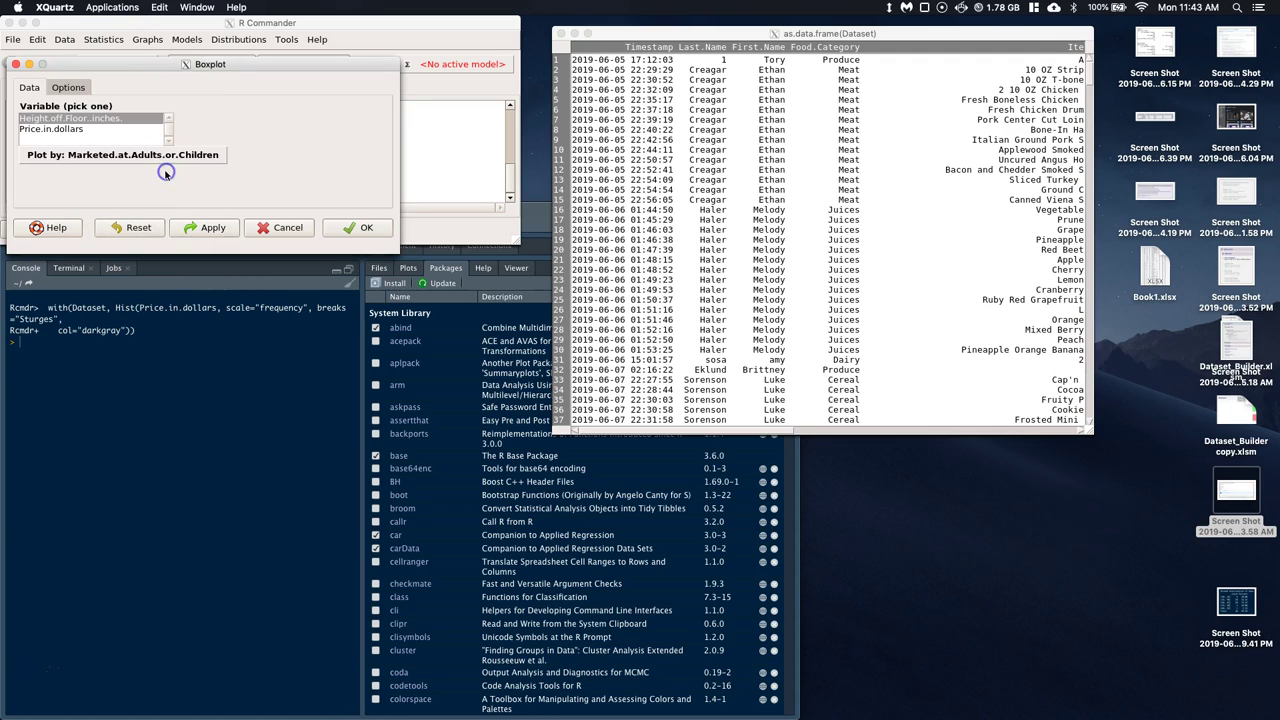
left_click(368, 228)
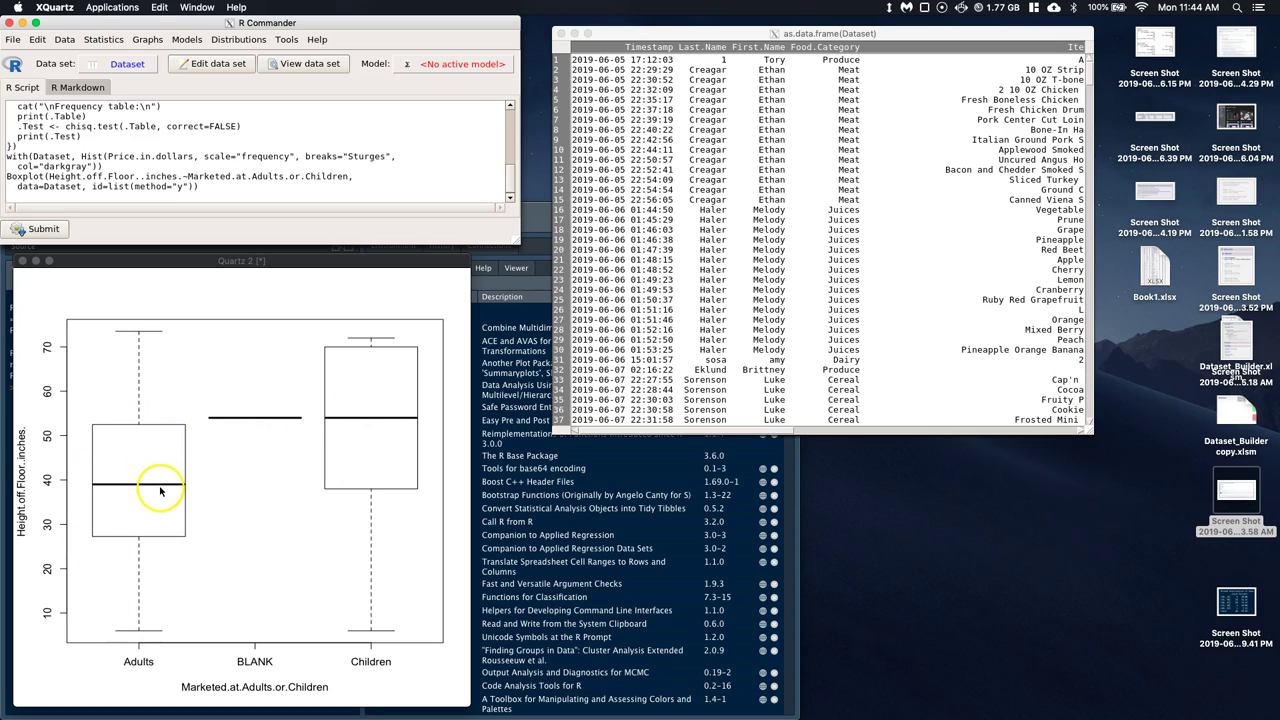
left_click(22, 262)
left_click(148, 39)
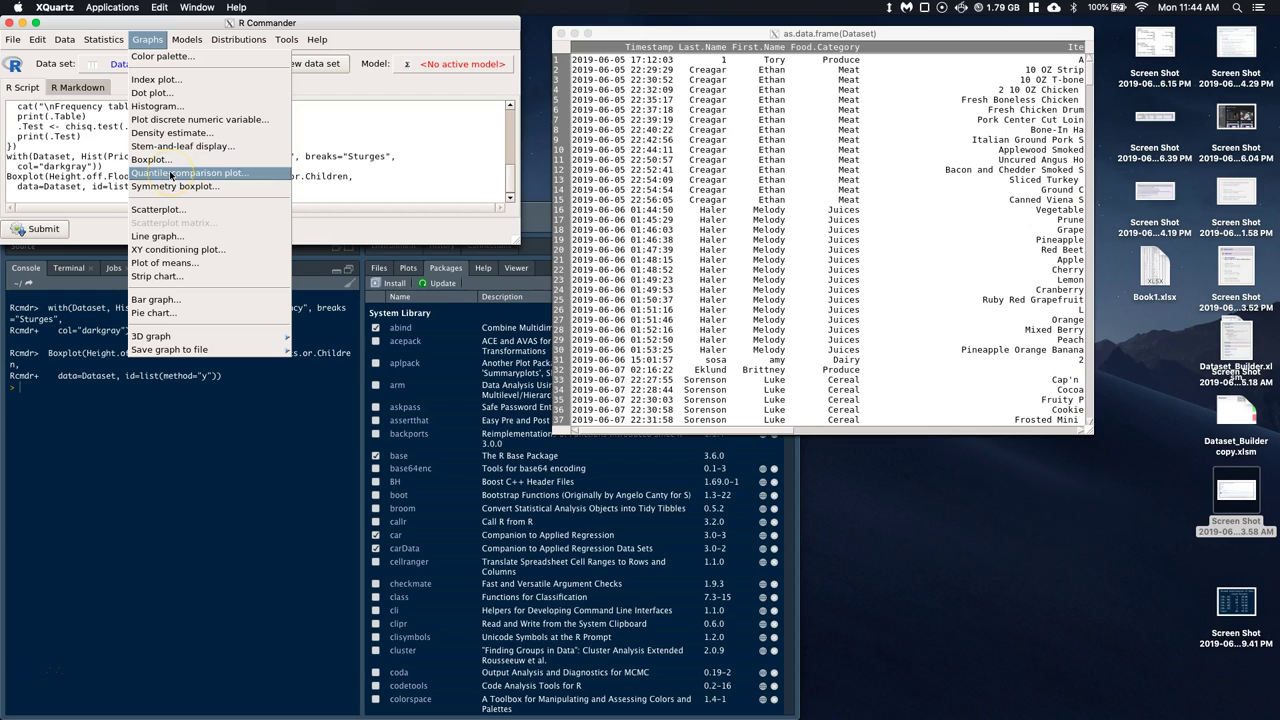
Scatterplot Height.off.Floor..inches. (y) against Price.in.dollars (x), then close the plot.
left_click(161, 212)
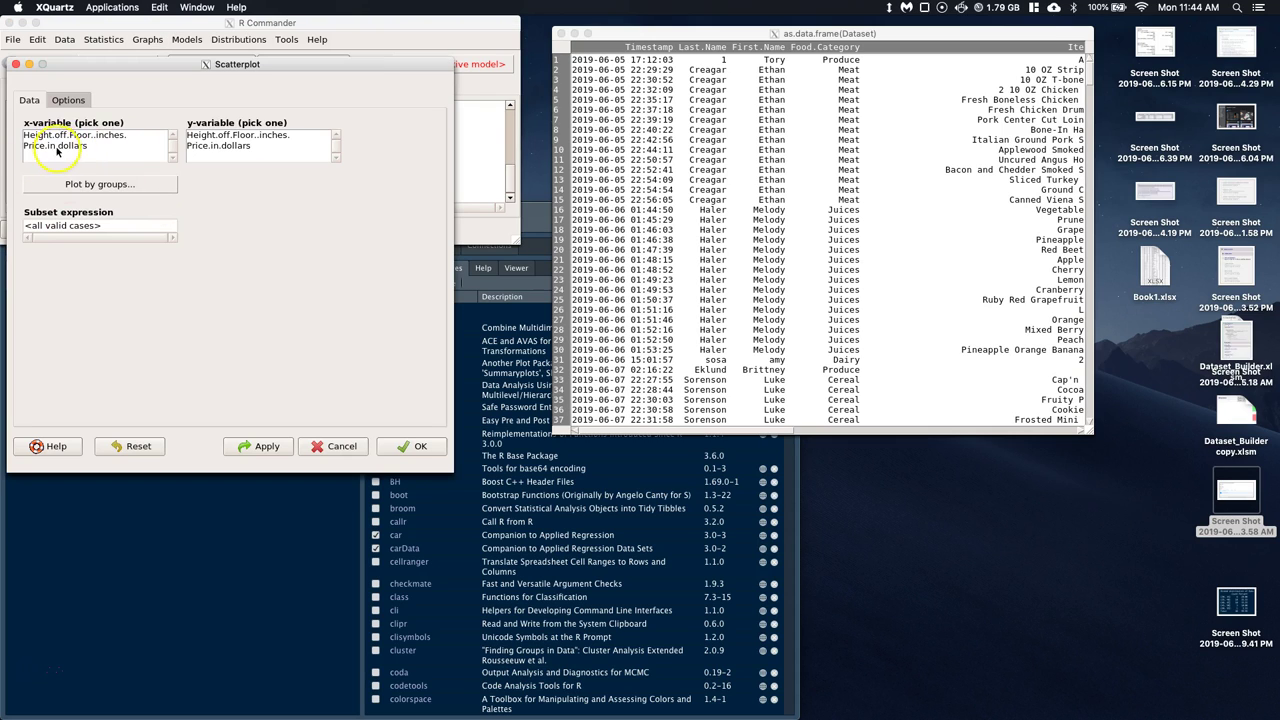
left_click(74, 146)
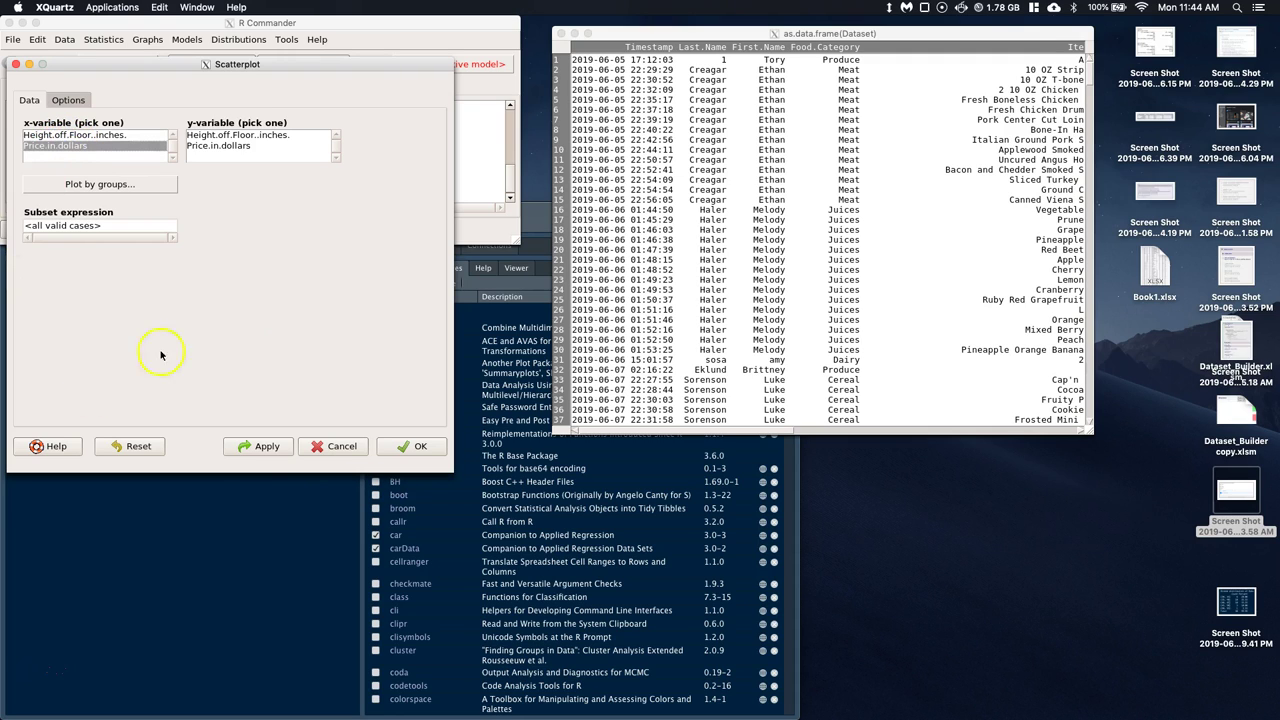
left_click(230, 135)
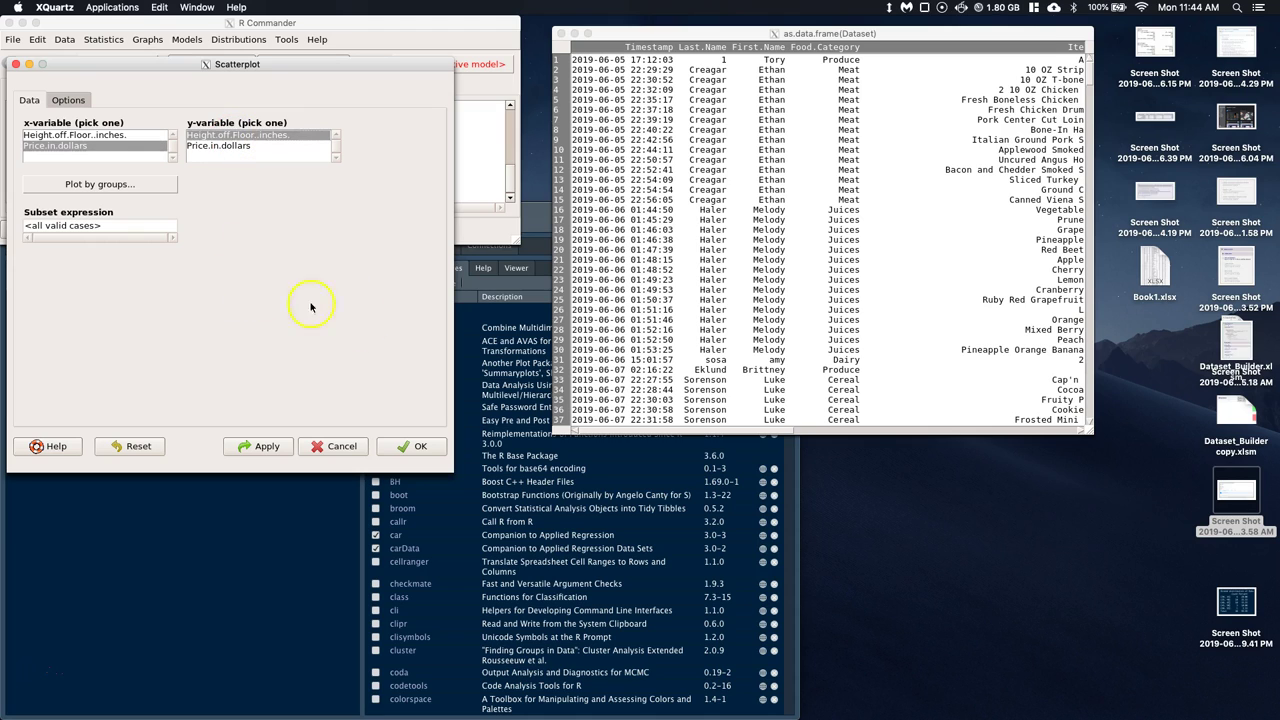
left_click(405, 447)
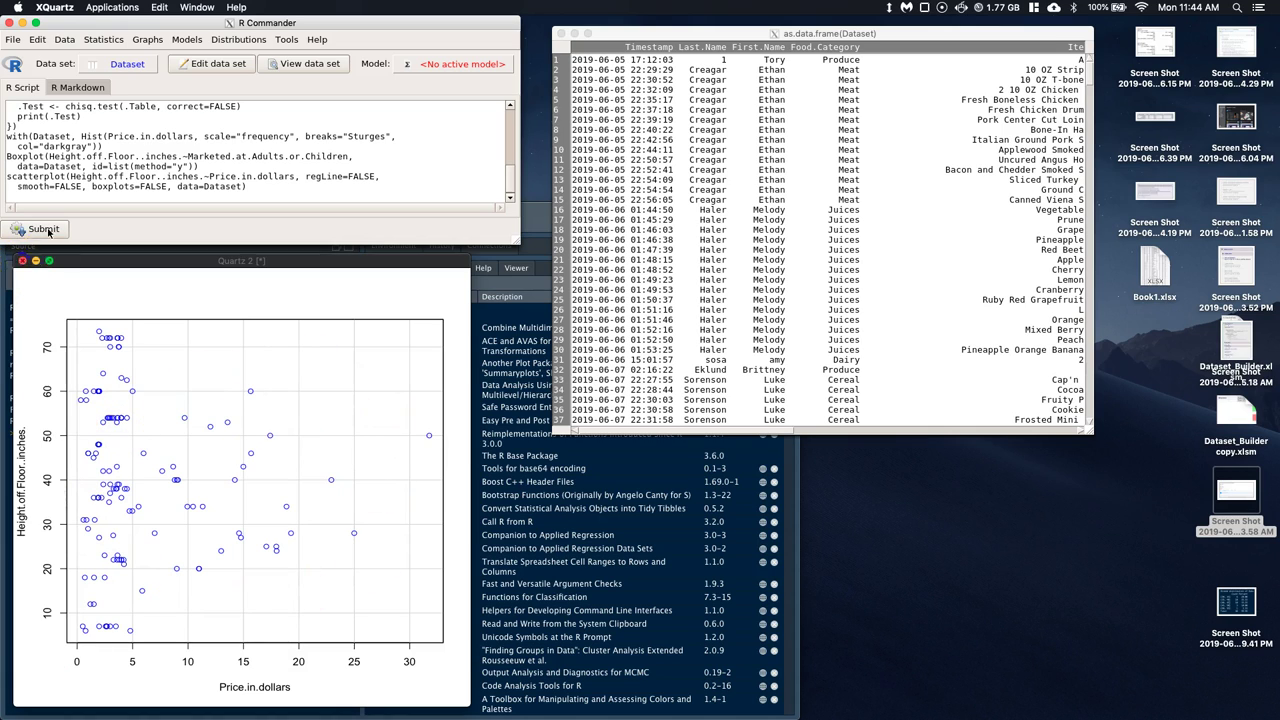
left_click(22, 260)
Start a bar graph with Organic. as its variable.
left_click(147, 39)
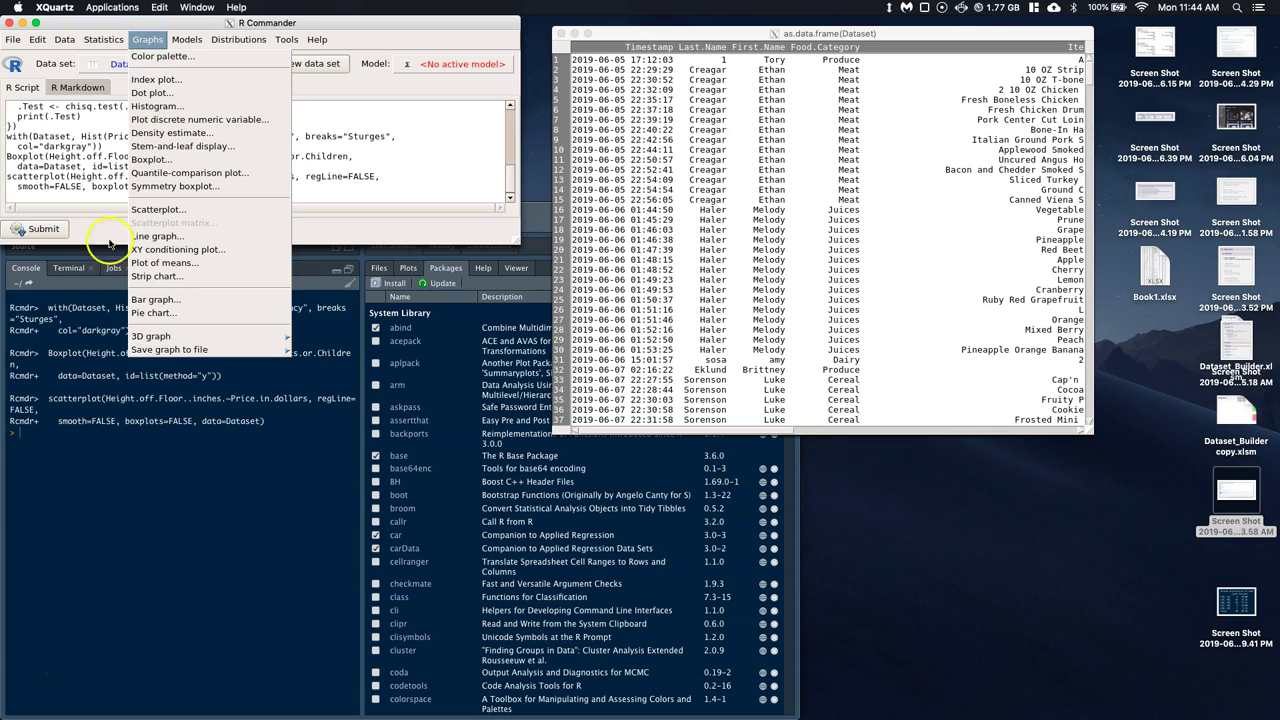
left_click(160, 301)
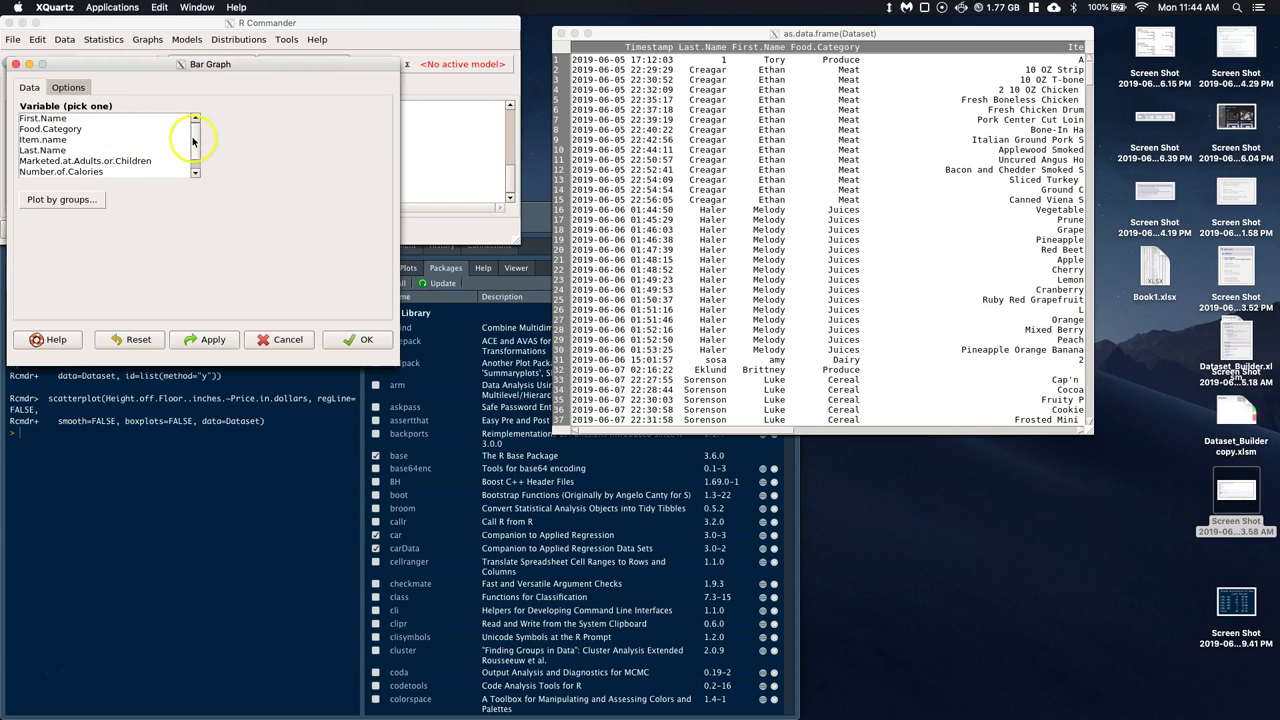
mouse_move(194, 141)
left_mouse_down()
mouse_move(194, 160)
mouse_move(197, 134)
left_mouse_up()
left_click(195, 170)
left_click(195, 170)
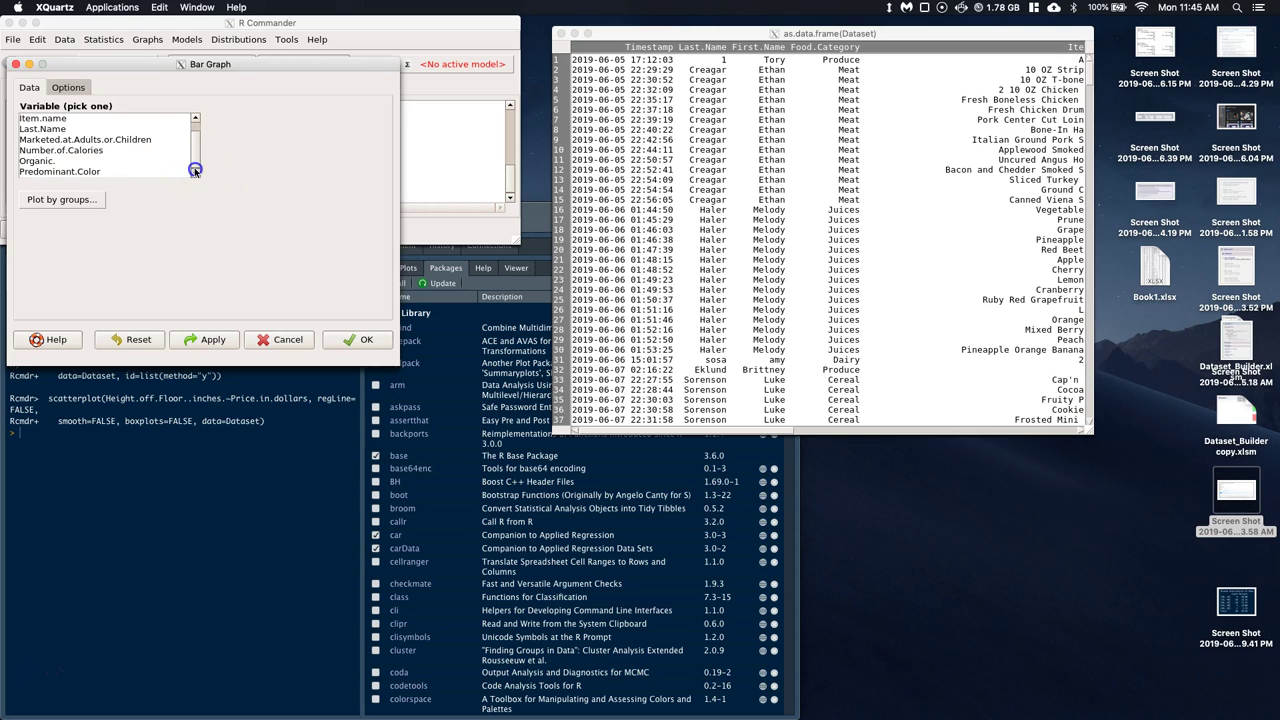
left_click(42, 162)
Stack the Organic. bars by Predominant.Color, draw the graph, and close it.
left_click(49, 198)
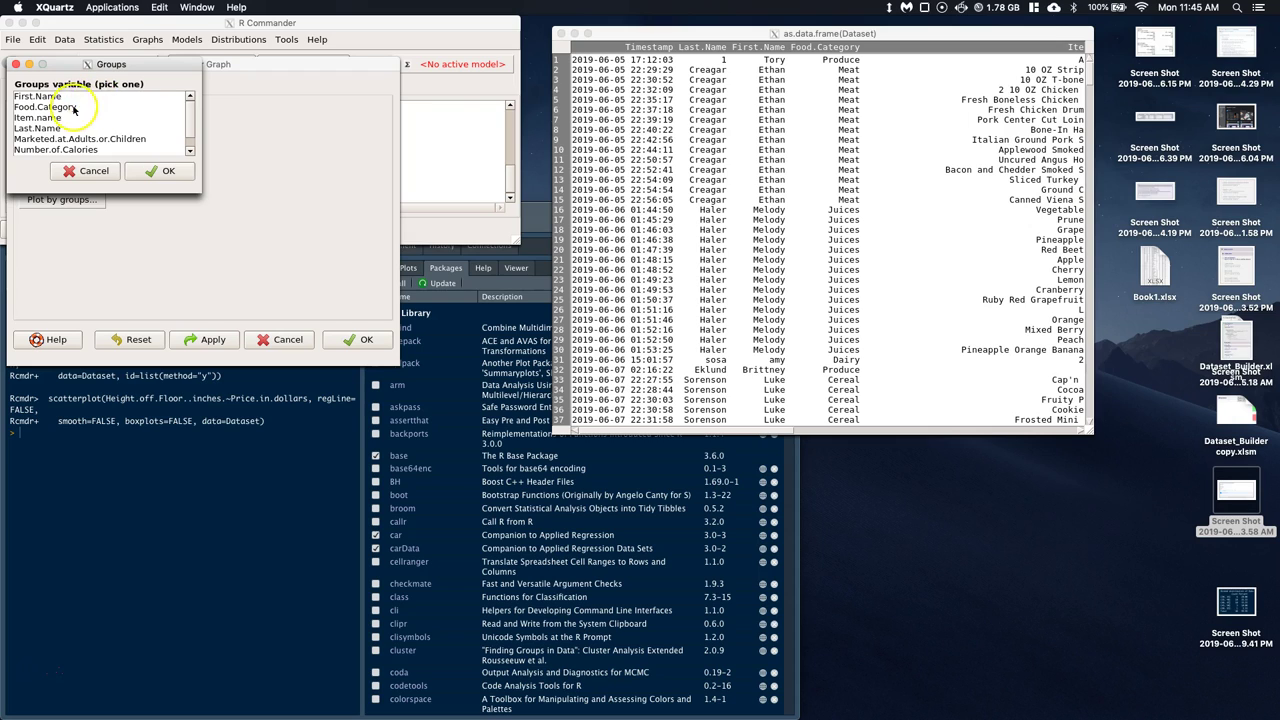
left_click(188, 119)
left_click_drag(188, 119, 186, 129)
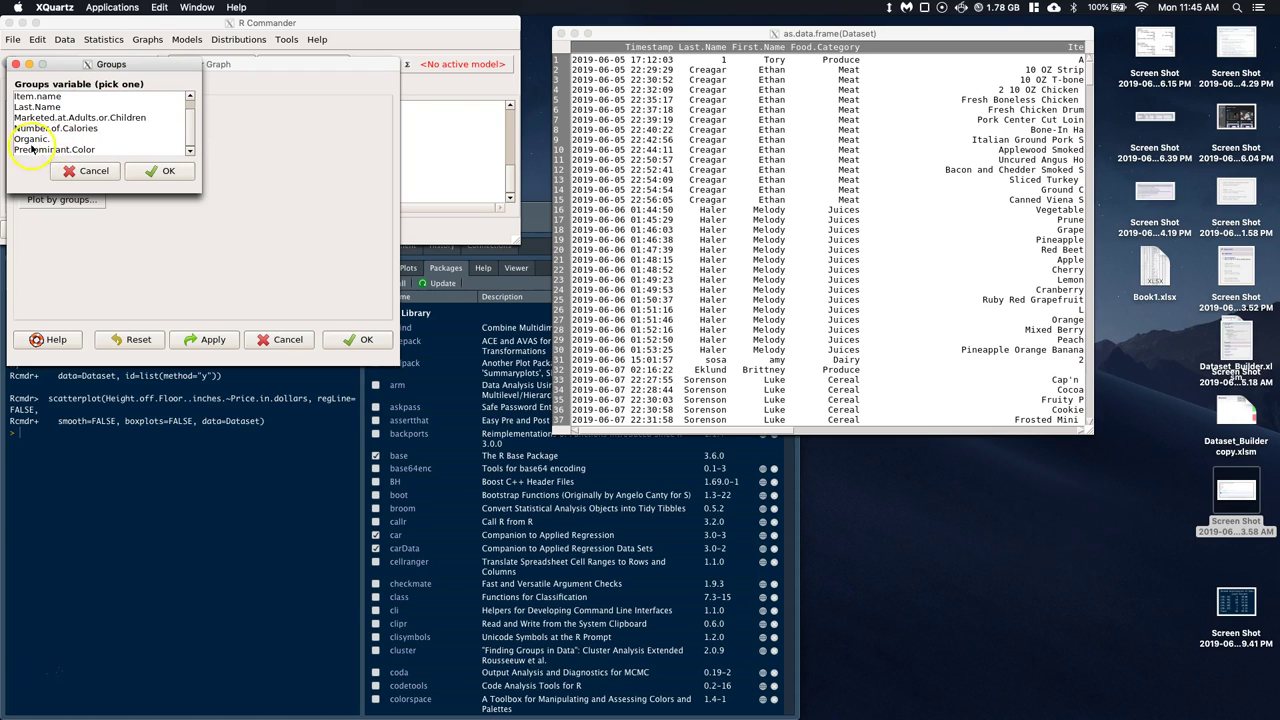
left_click(52, 149)
left_click(168, 171)
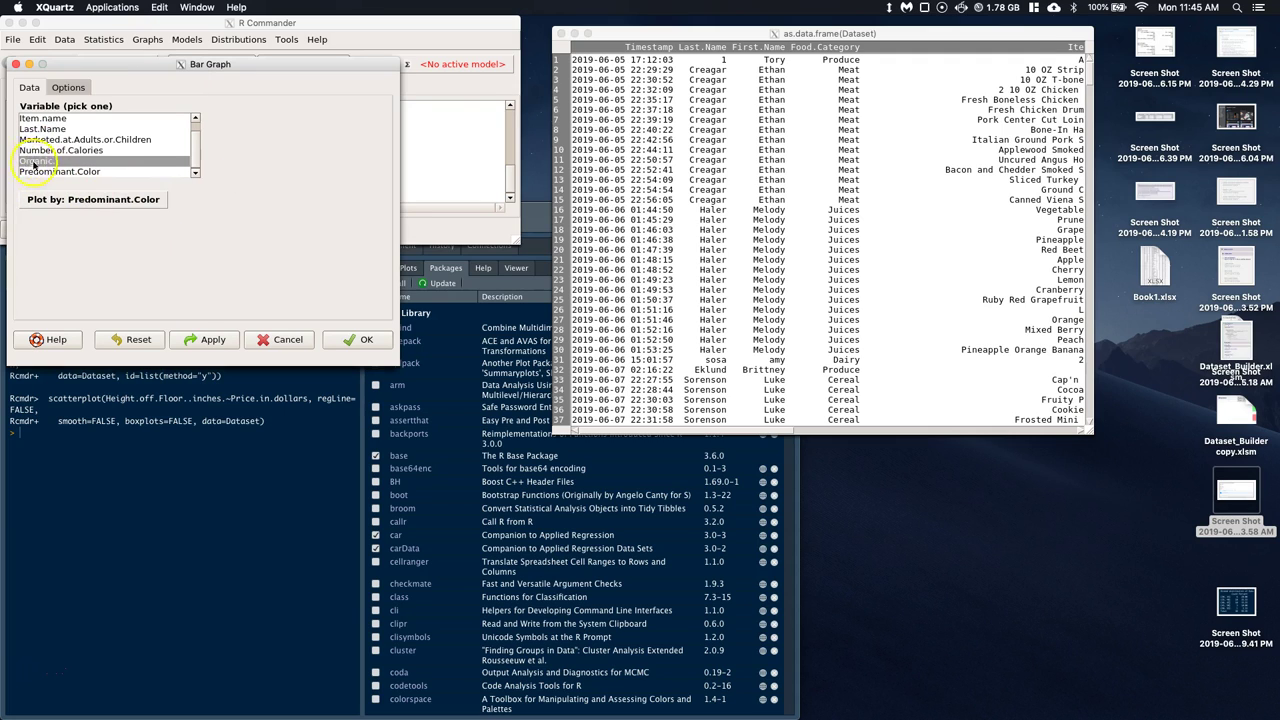
left_click(364, 340)
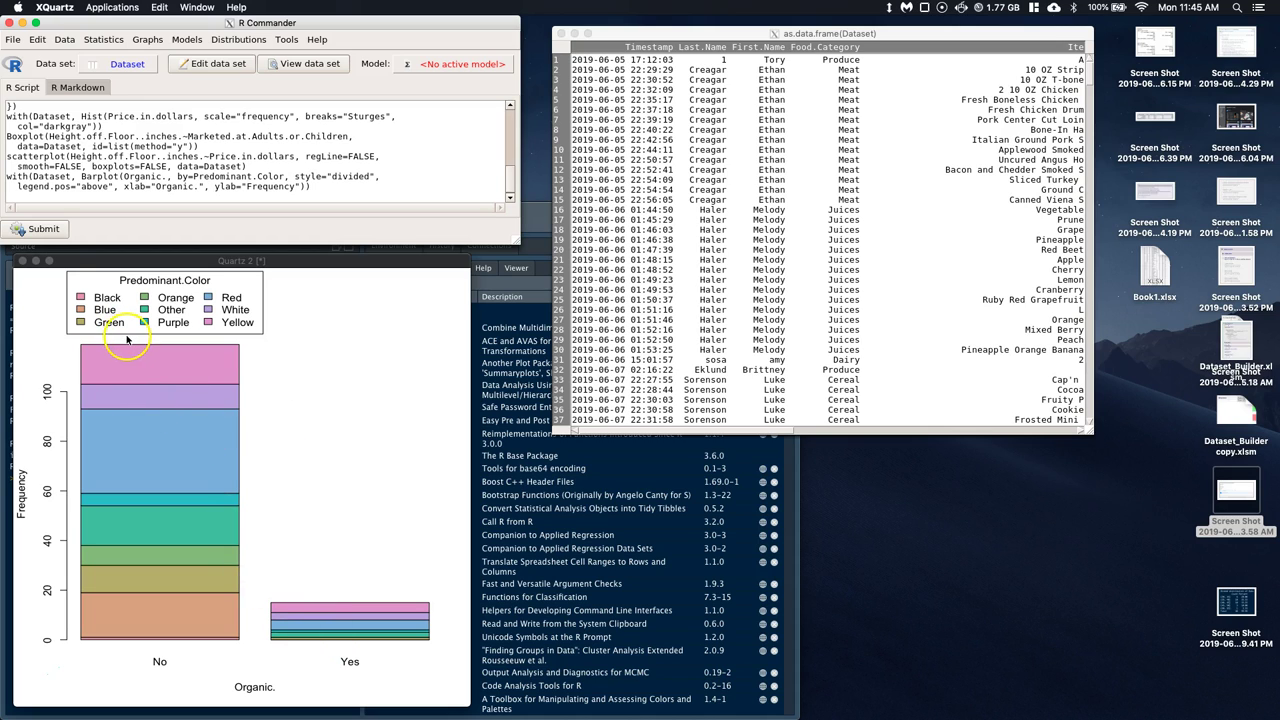
left_click(21, 262)
left_click(147, 39)
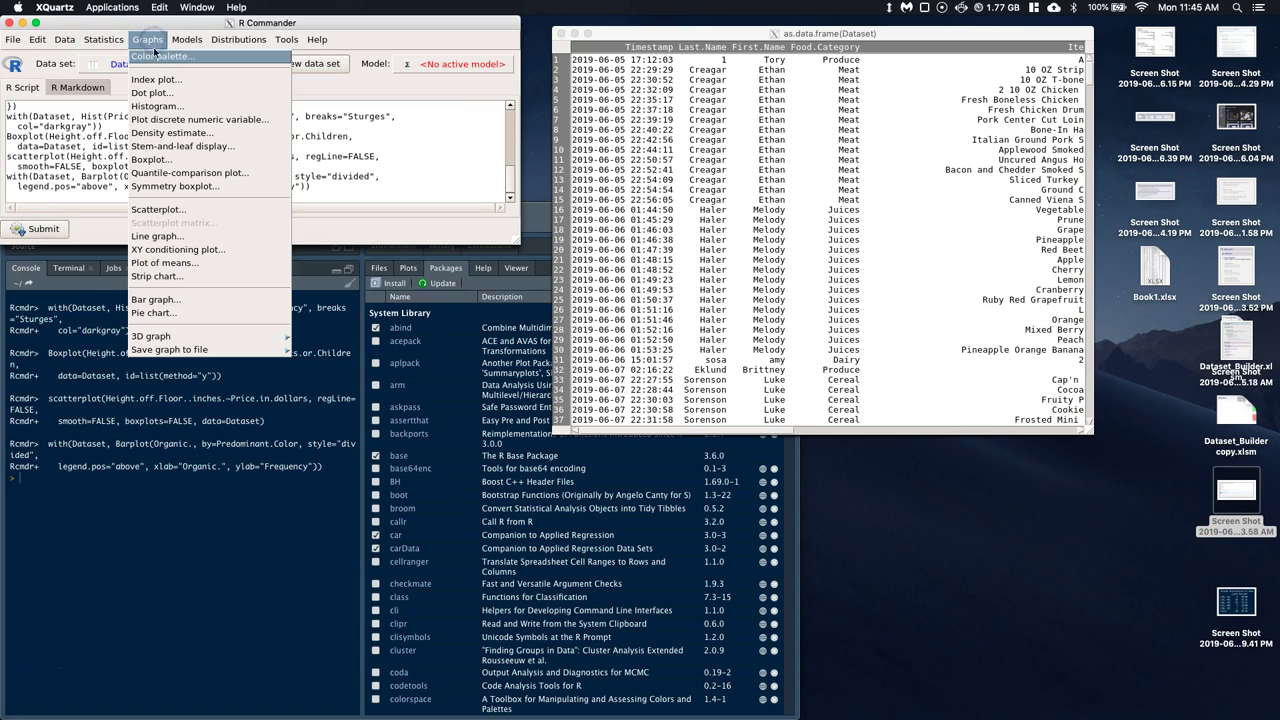
Redraw the Organic. by Predominant.Color bar graph with side-by-side (parallel) bars, then close it.
left_click(163, 299)
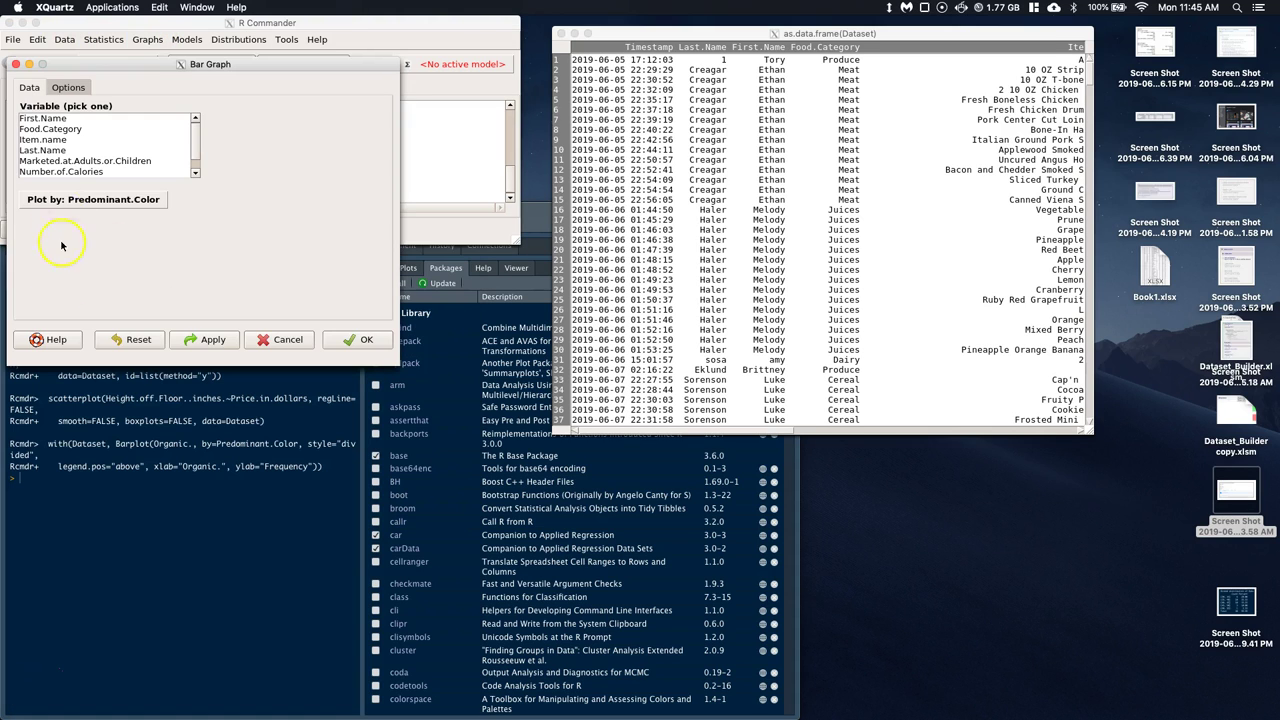
left_click(72, 88)
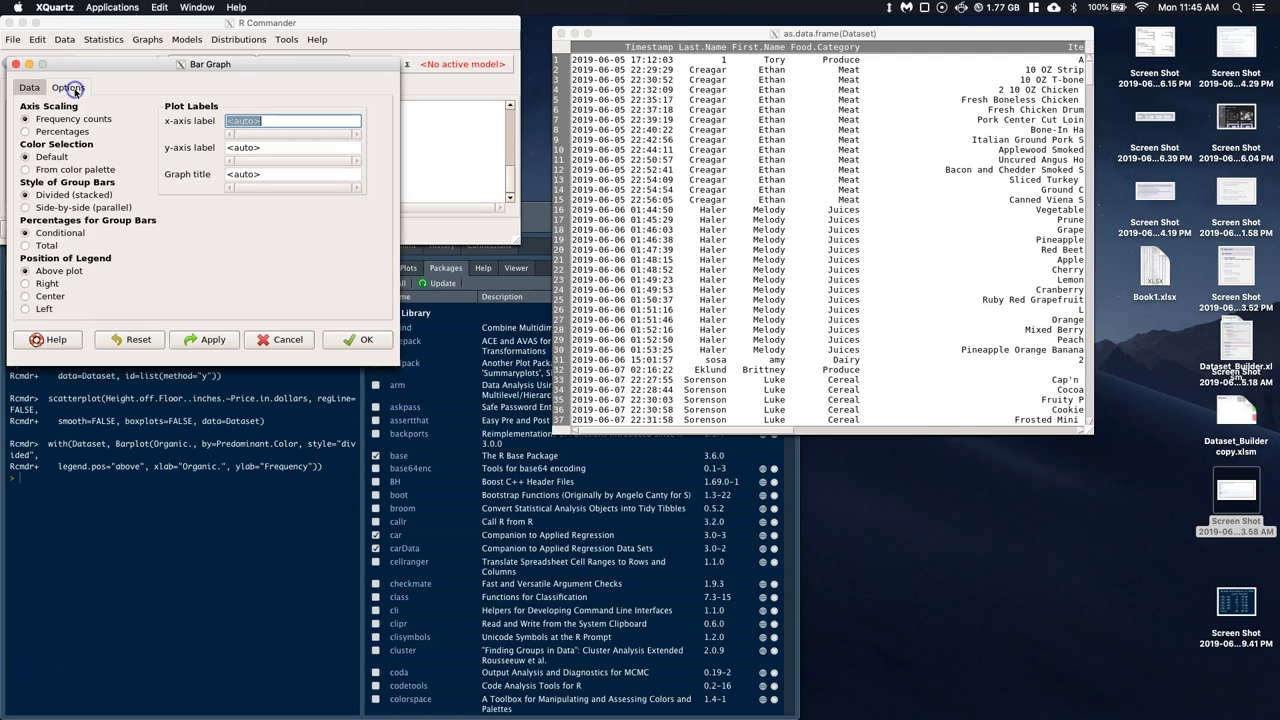
left_click(25, 207)
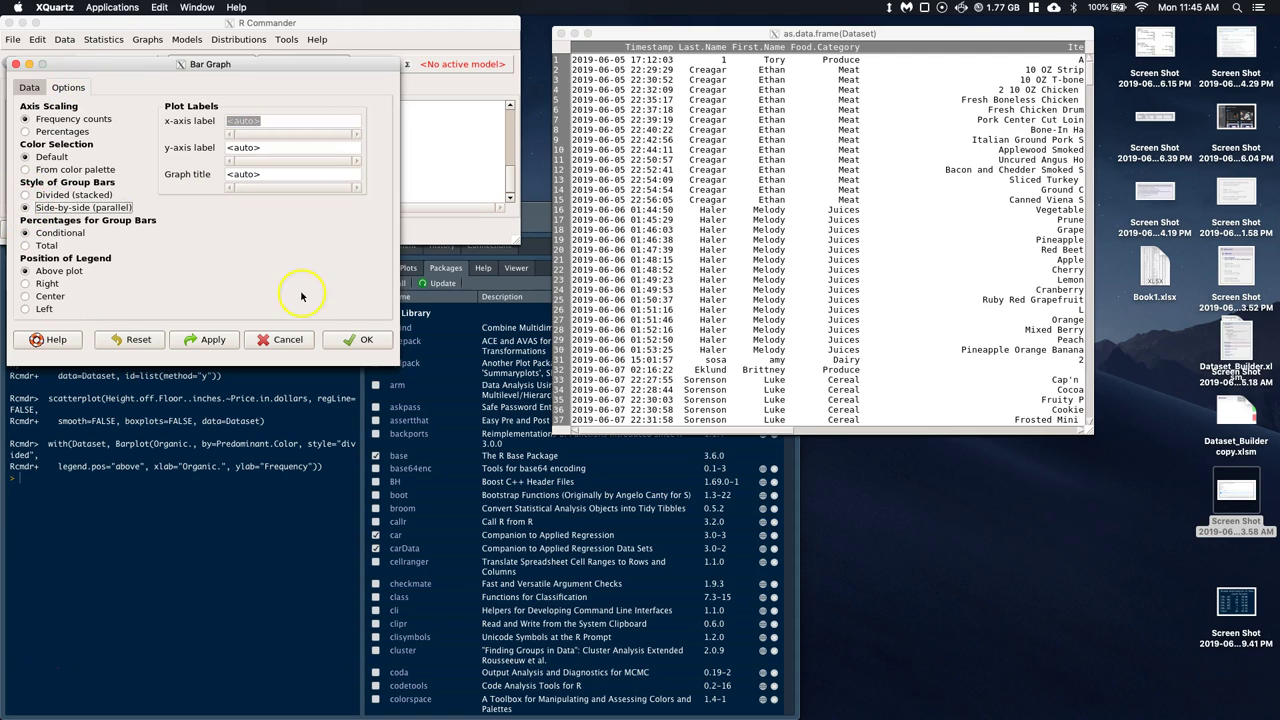
left_click(358, 339)
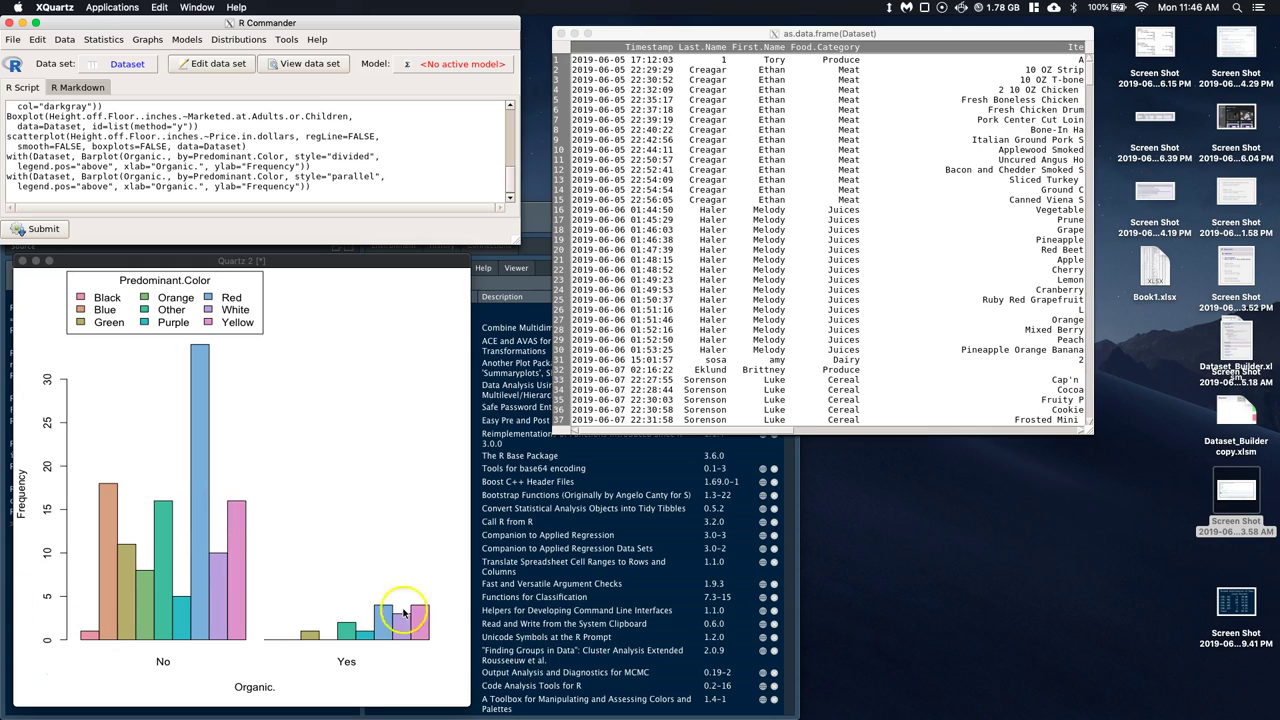
left_click(22, 260)
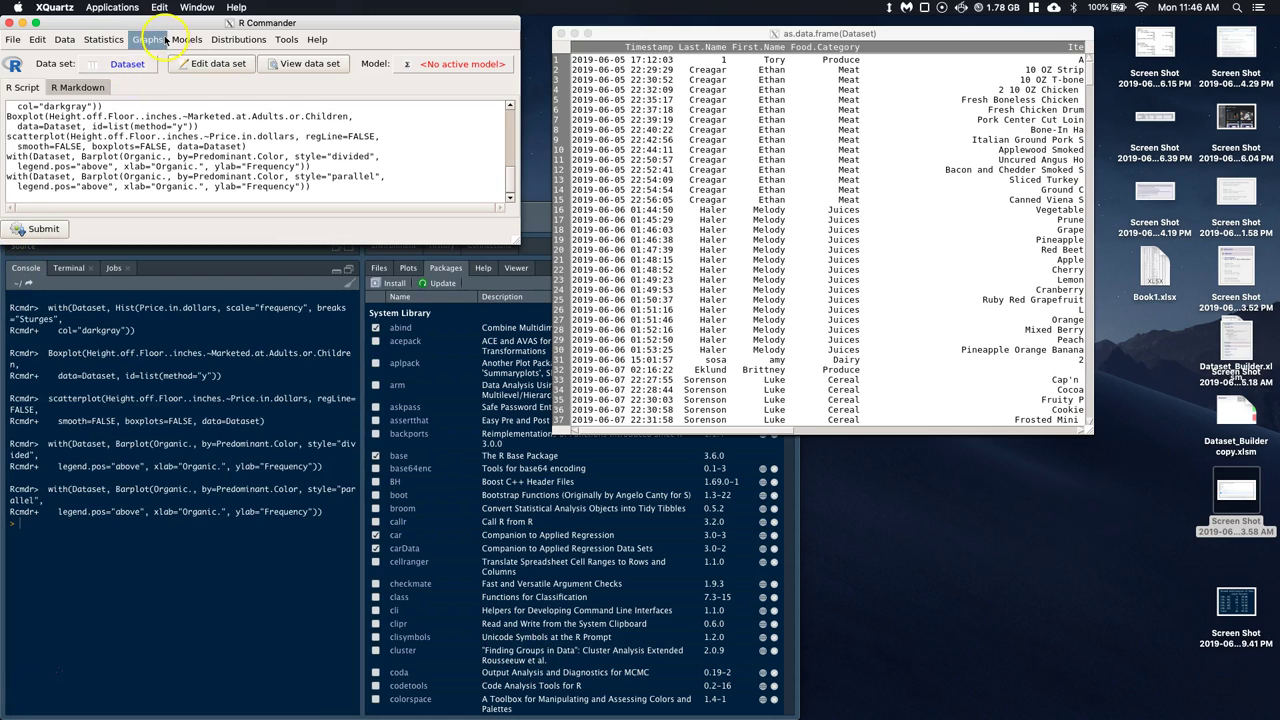
left_click(147, 39)
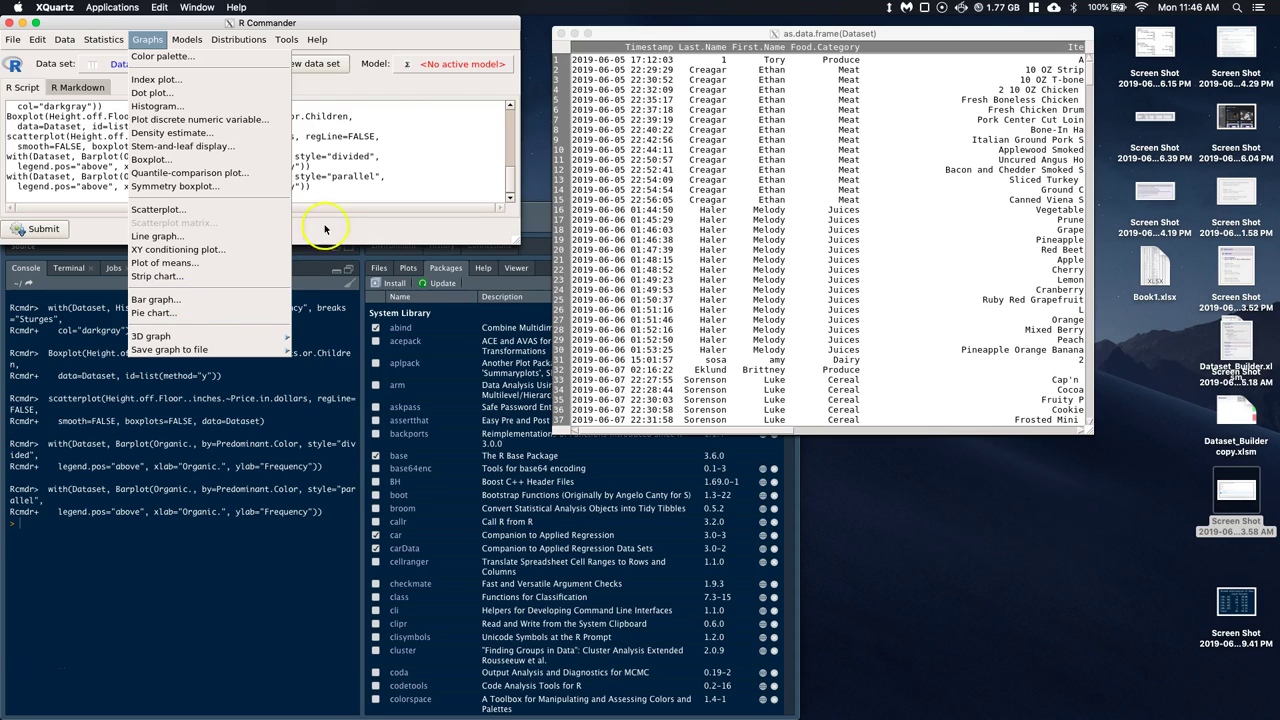
left_click(403, 89)
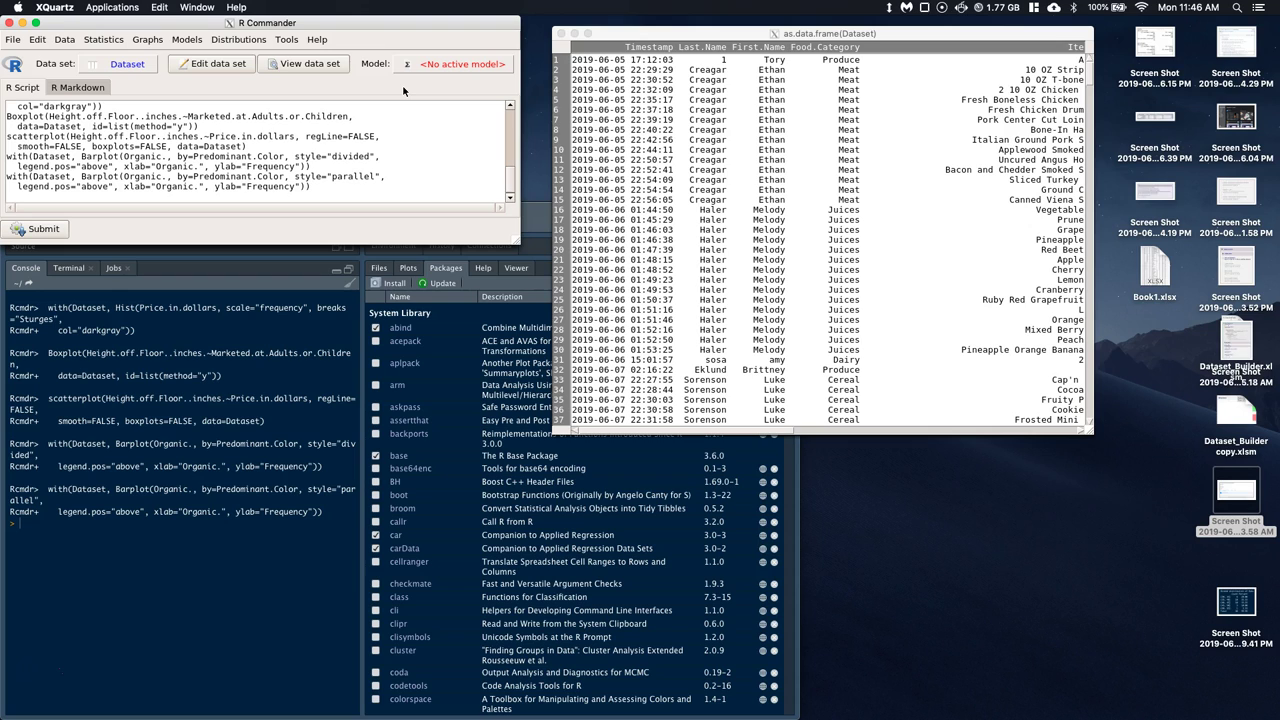
left_click(108, 39)
Produce frequency counts and percentages for Predominant.Color.
mouse_move(122, 70)
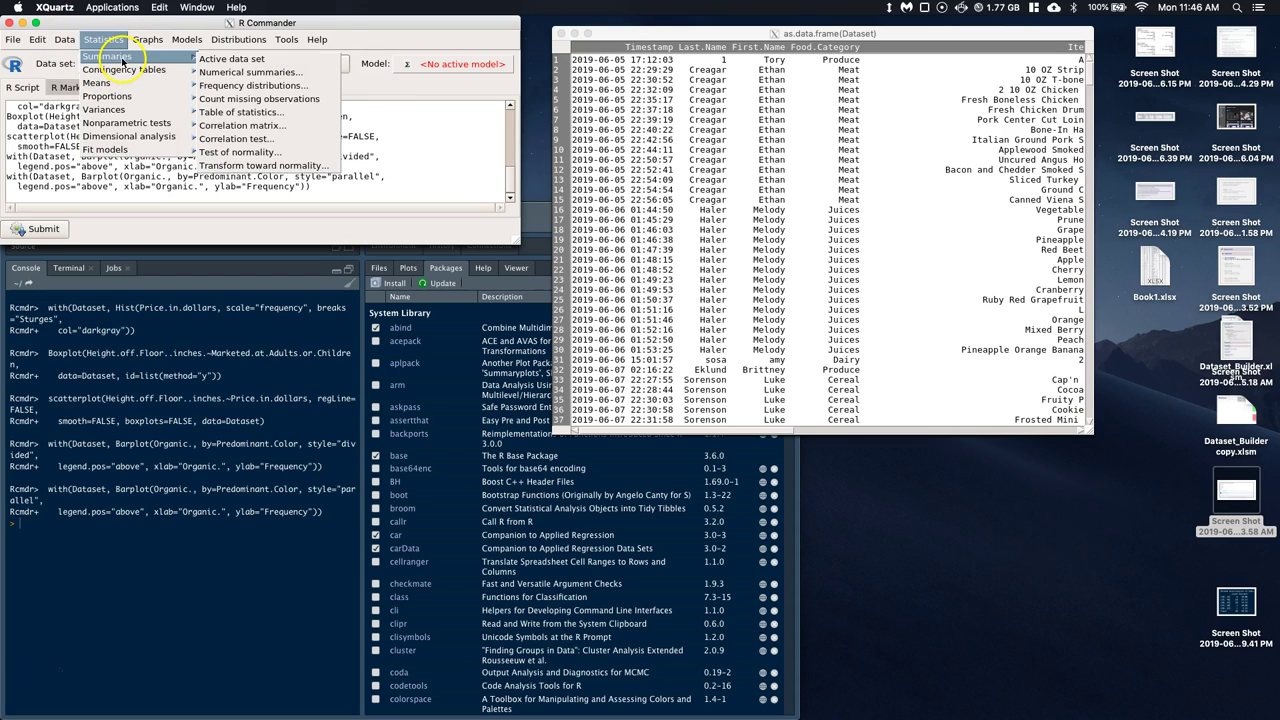
left_click(264, 87)
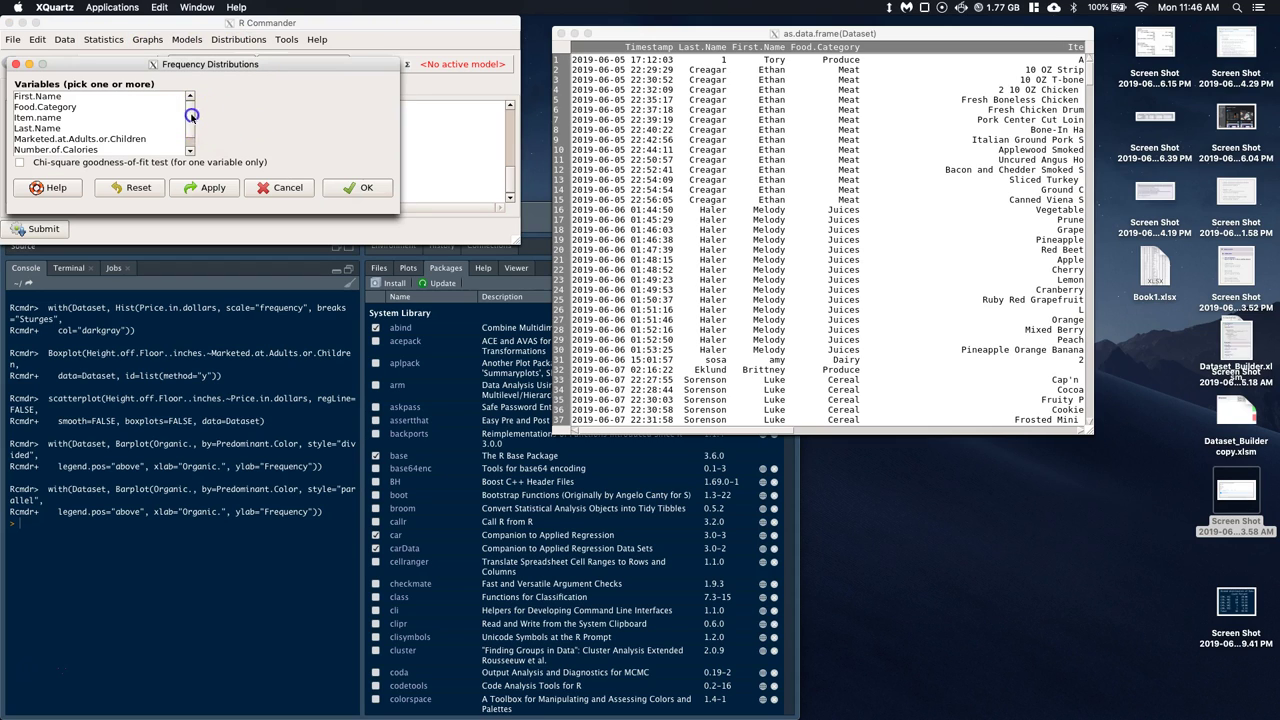
left_click(190, 151)
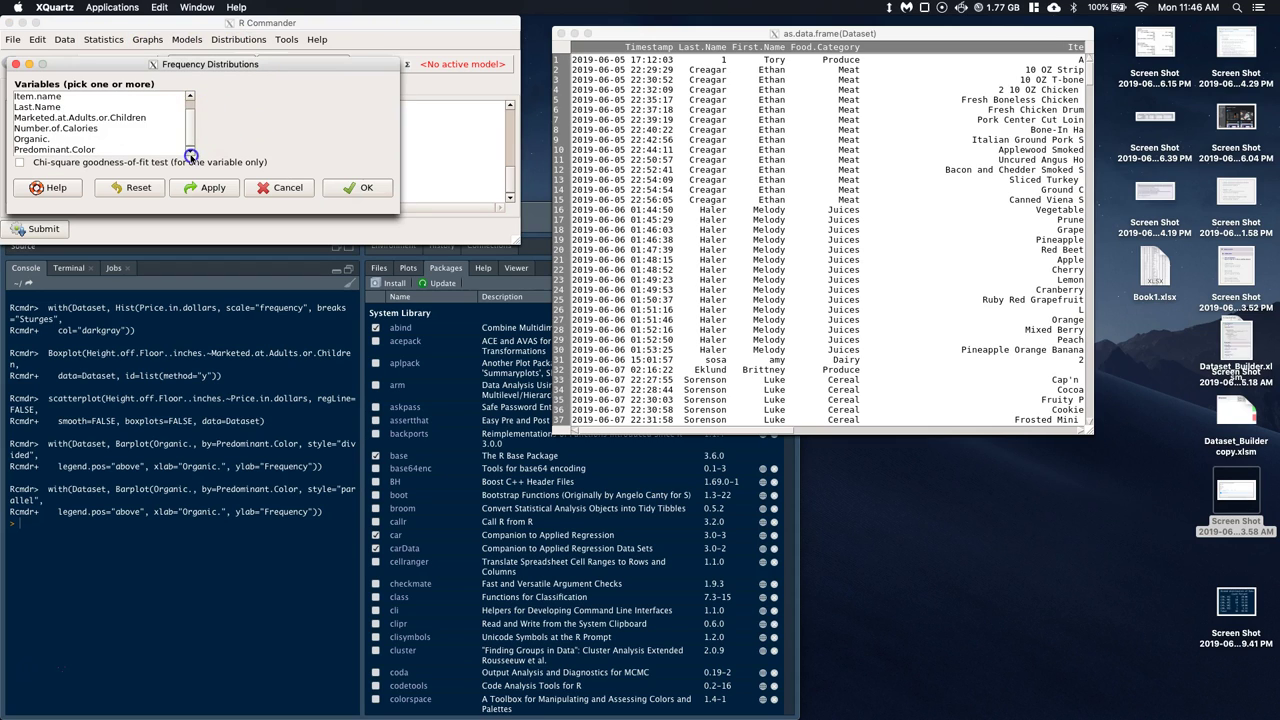
left_click(55, 149)
left_click(362, 189)
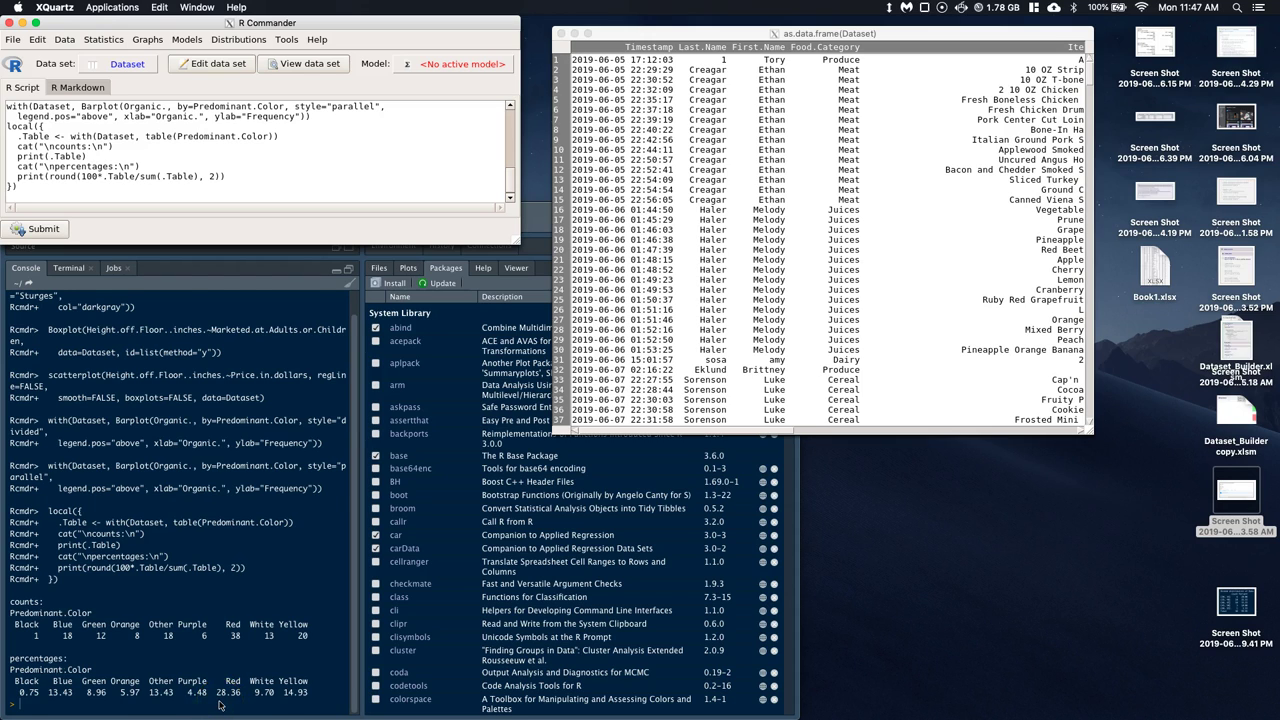
scroll(220, 706, "up", 1)
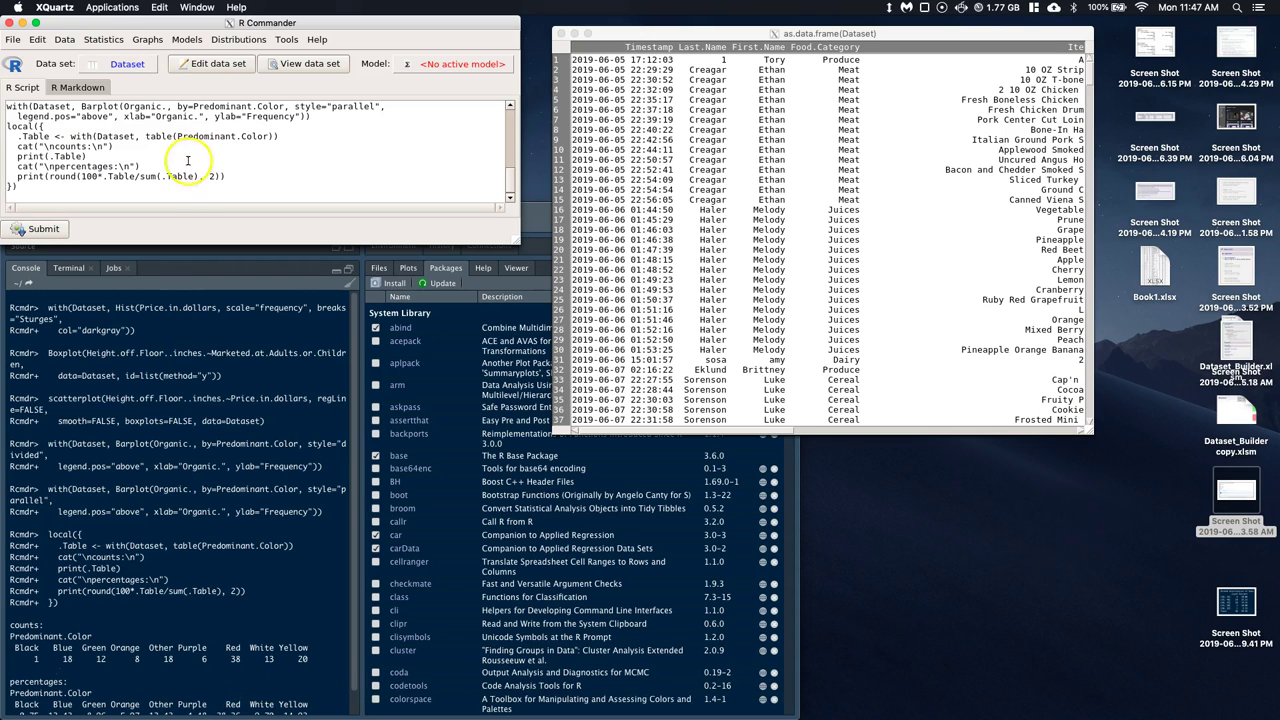
left_click(101, 41)
Summarise Price.in.dollars with only binned frequency counts, dropping mean, standard deviation and IQR.
mouse_move(107, 68)
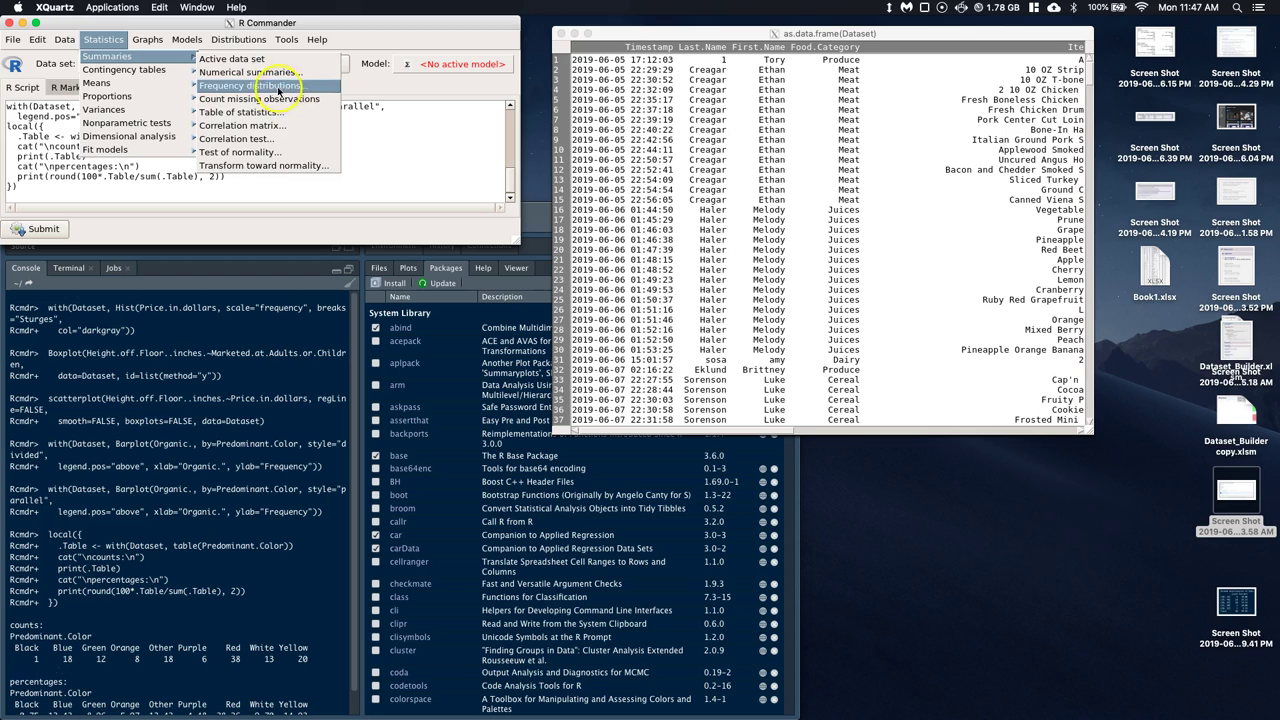
left_click(258, 73)
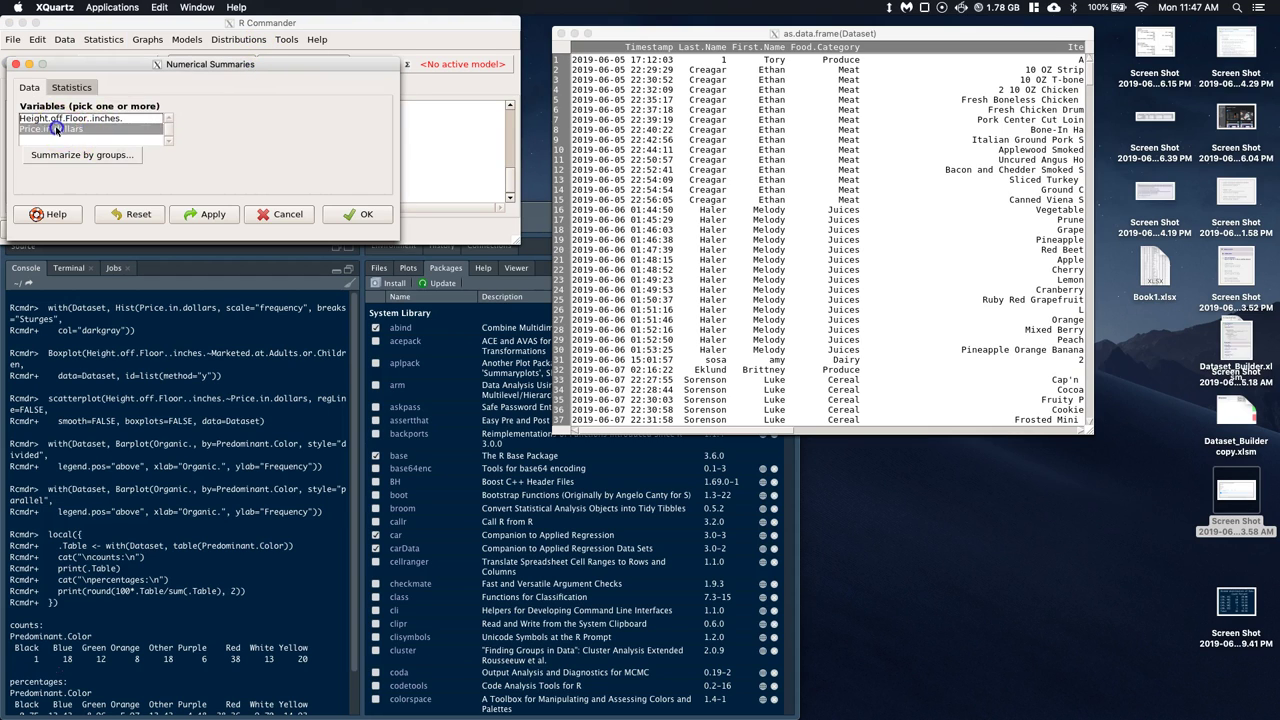
left_click(88, 88)
left_click(148, 131)
left_click(150, 118)
left_click(150, 106)
left_click(27, 105)
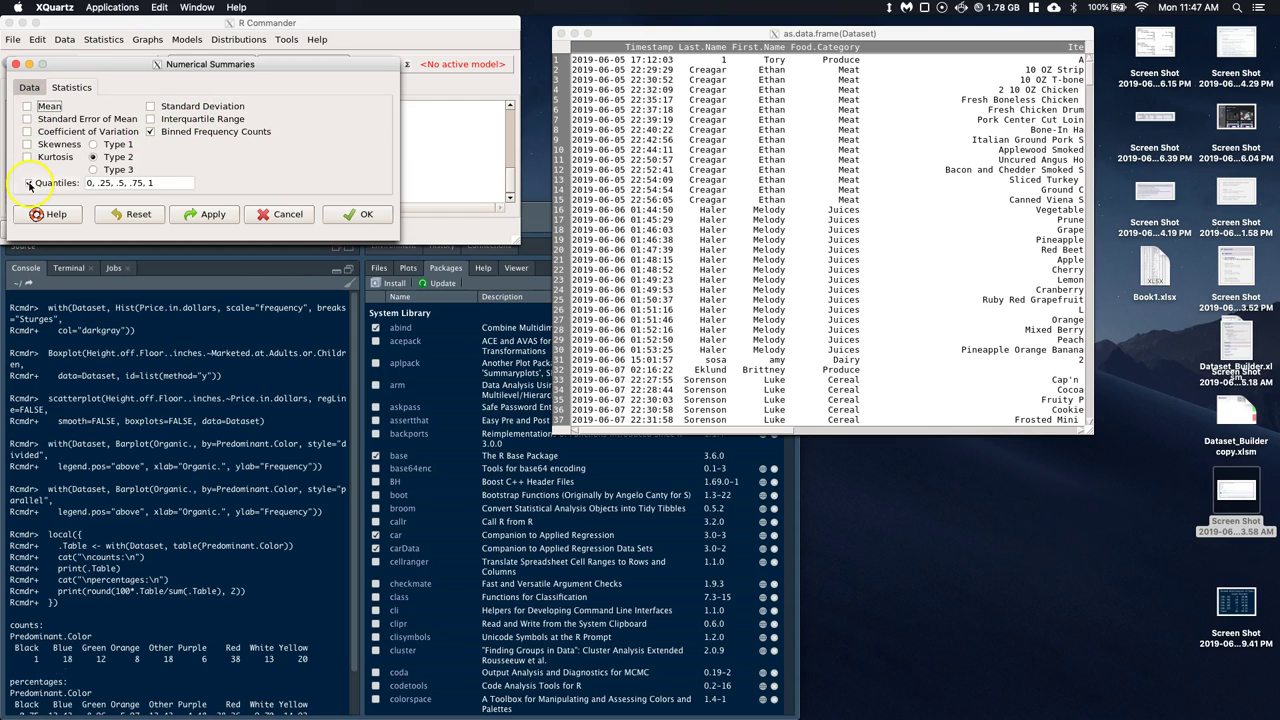
left_click(358, 215)
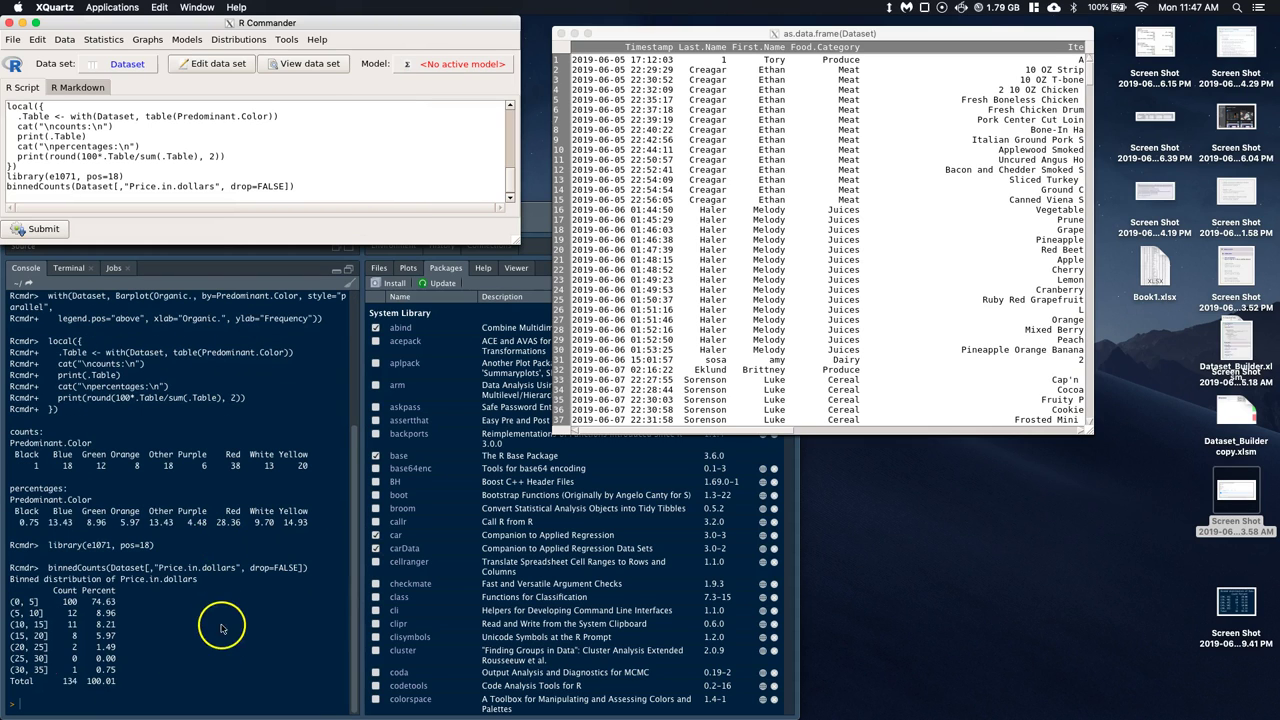
Switch over to the RStudio window.
left_click(67, 655)
left_click(31, 529)
left_click(185, 272)
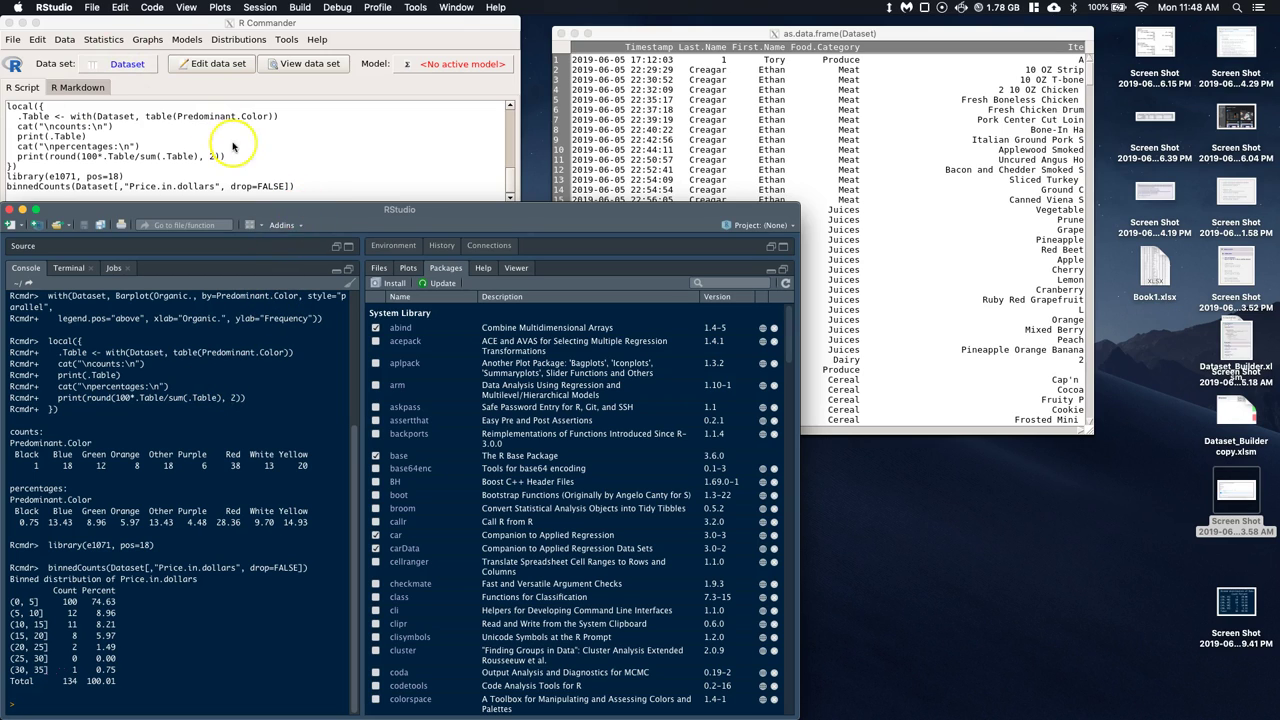
Build a two-way table of Marketed.at.Adults.or.Children (rows) by Organic. (columns) with chi-square test.
left_click(86, 32)
left_click(105, 43)
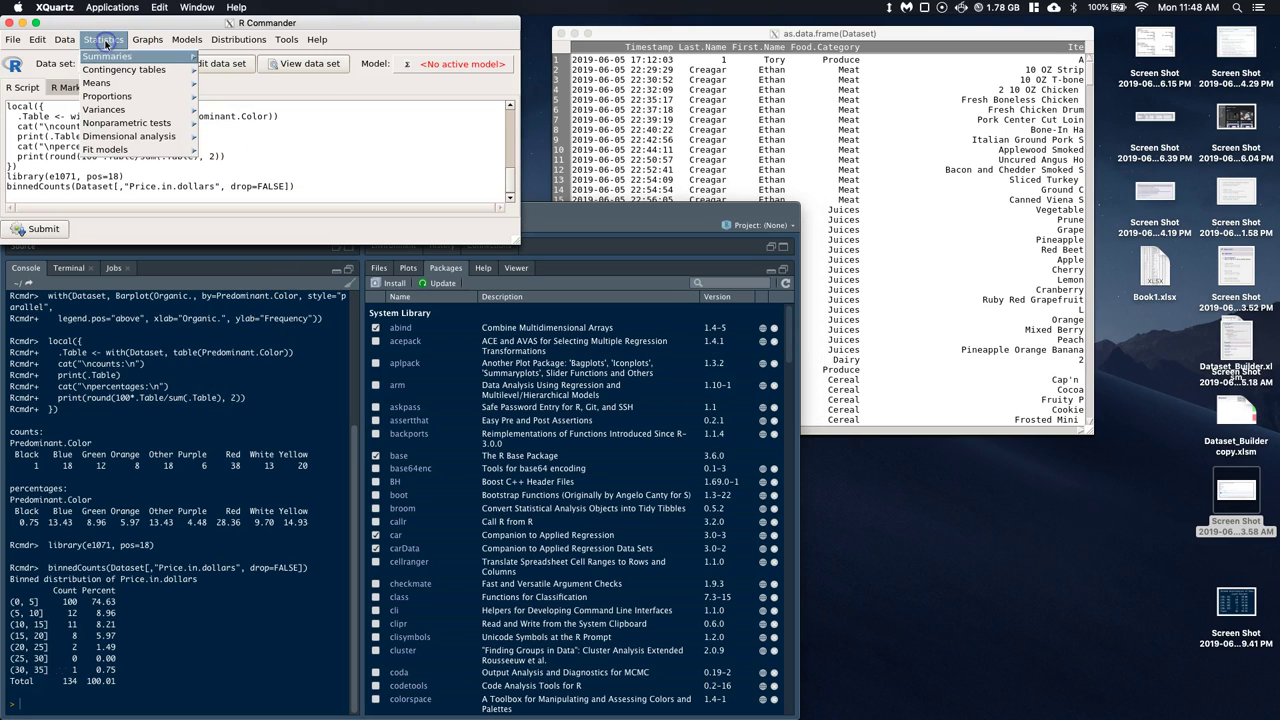
mouse_move(120, 72)
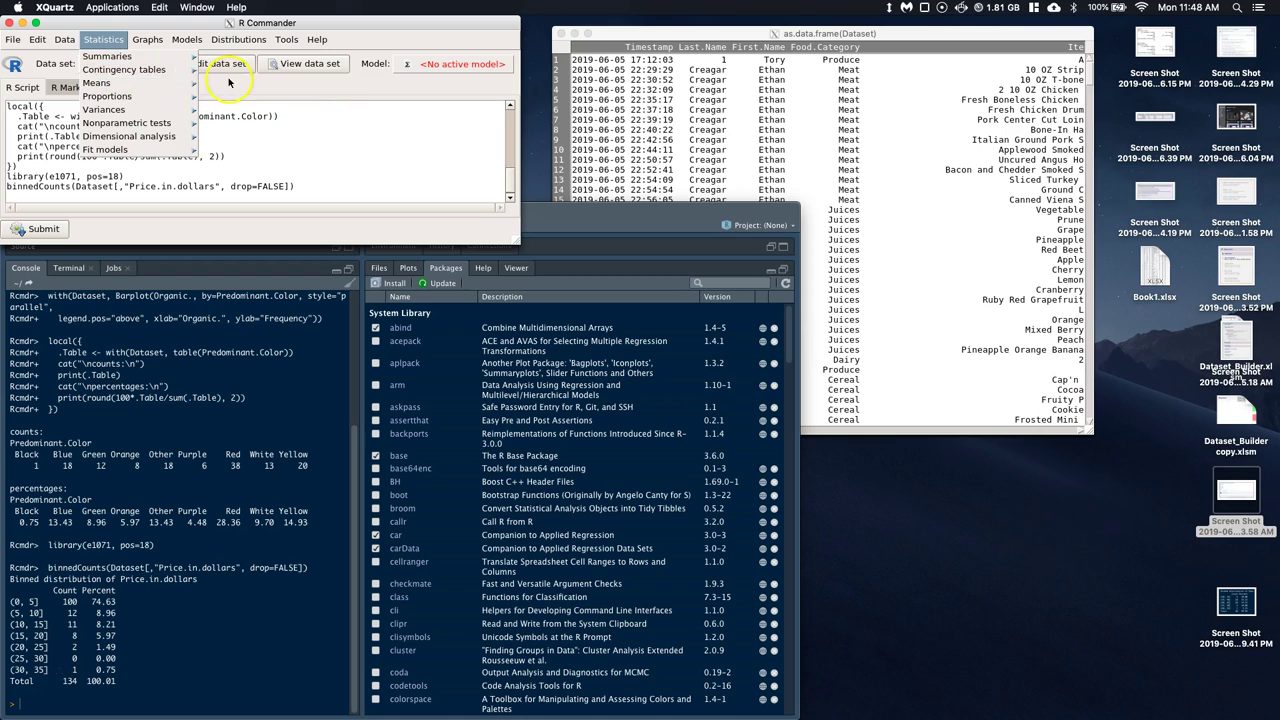
left_click(272, 74)
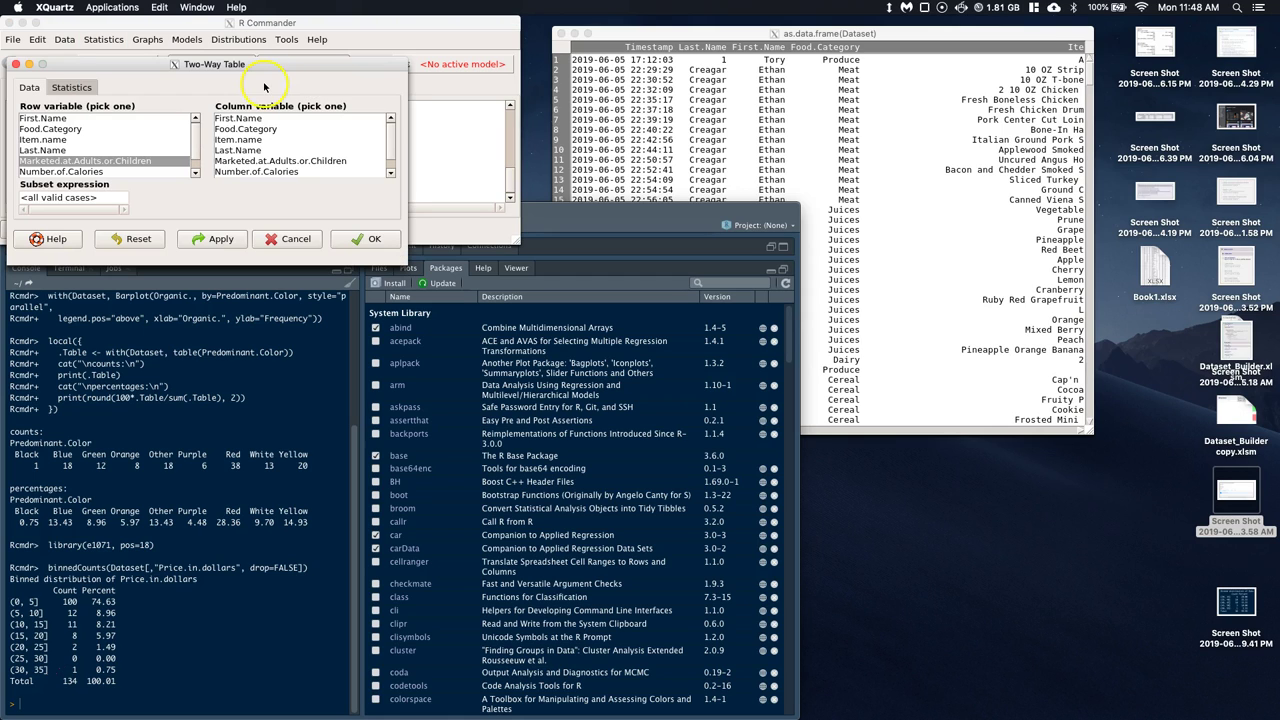
left_click_drag(195, 135, 195, 147)
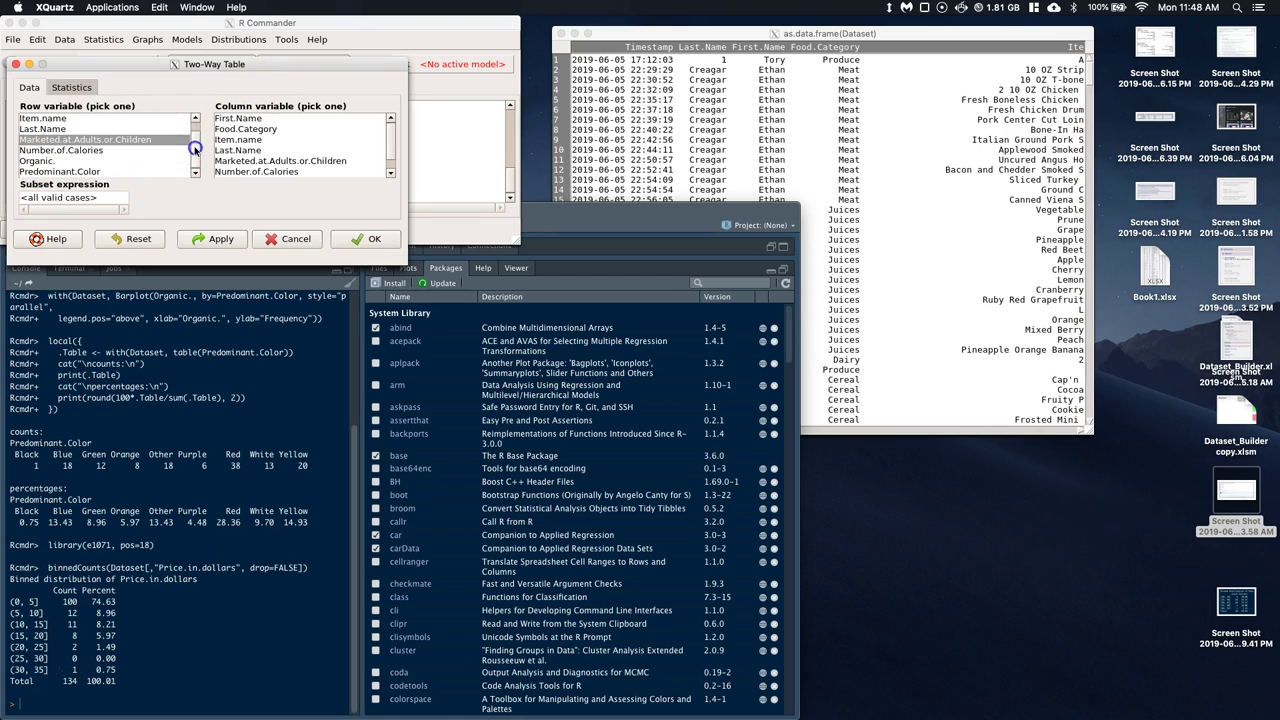
scroll(389, 150, "down", 2)
left_click(388, 158)
left_click(240, 161)
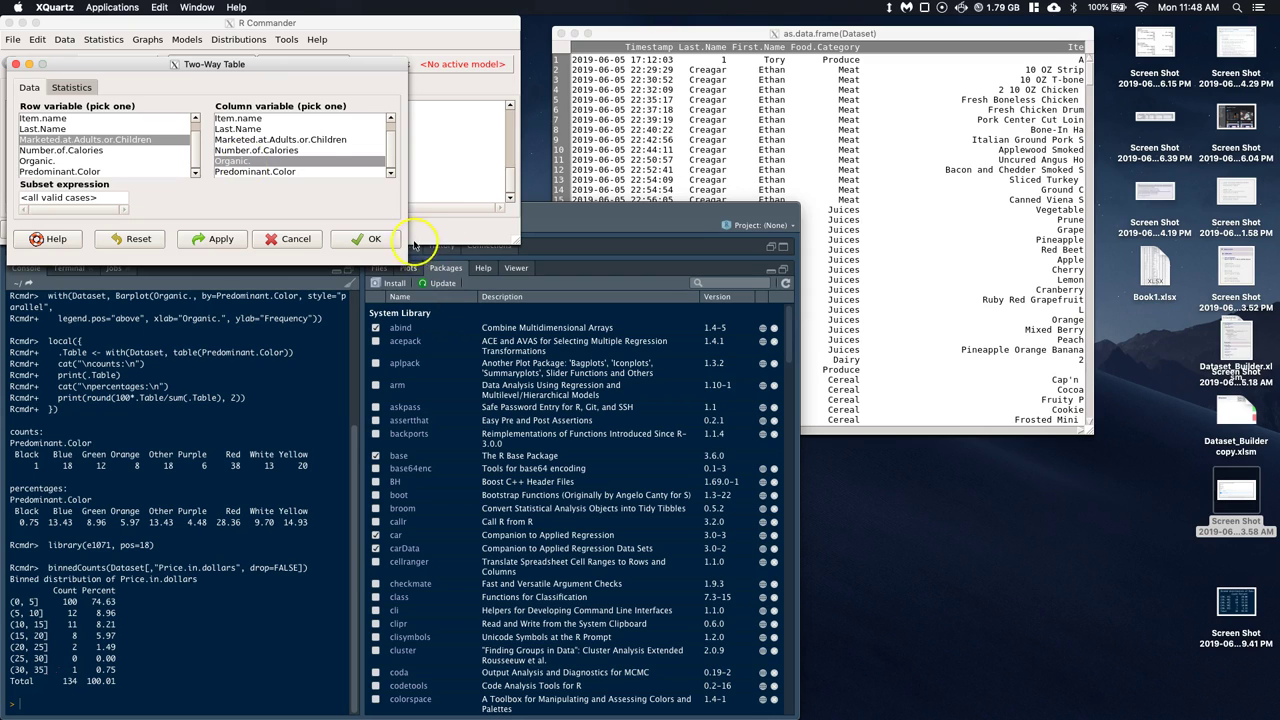
left_click(366, 240)
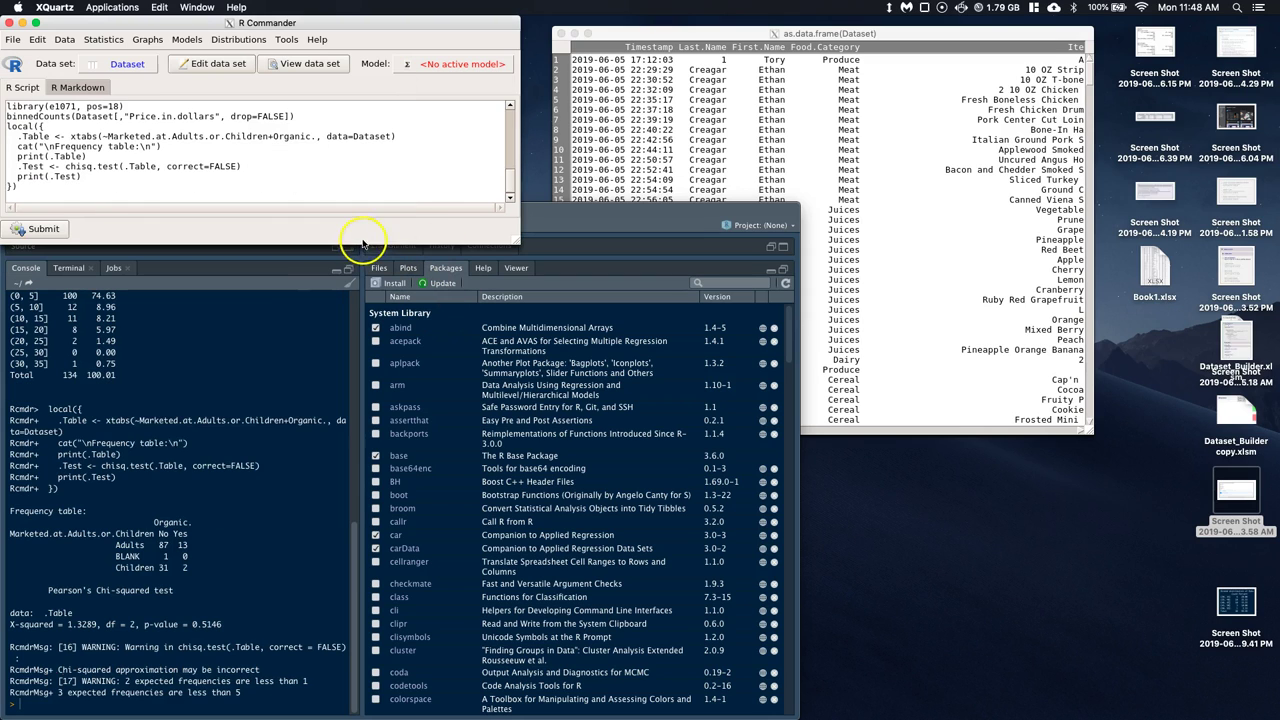
left_click(252, 591)
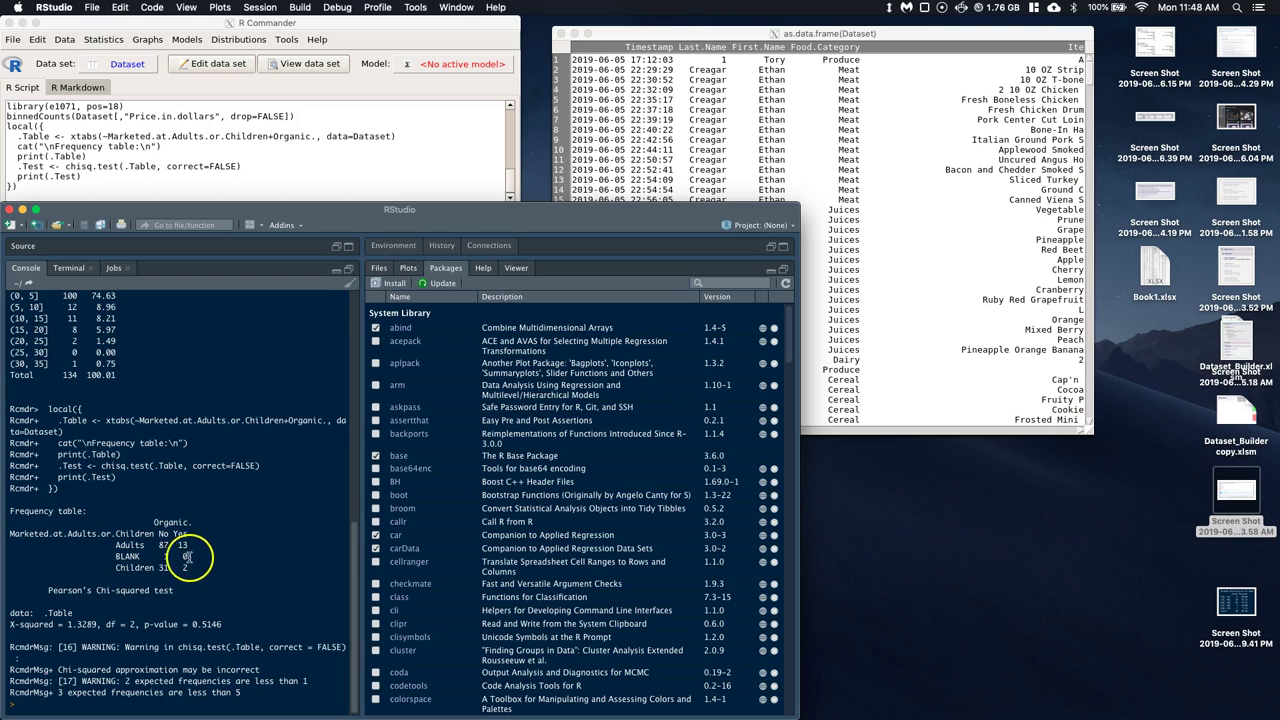
Copy the Marketed.at.Adults.or.Children by Organic. table from the RStudio console and launch Excel.
left_click_drag(188, 557, 111, 558)
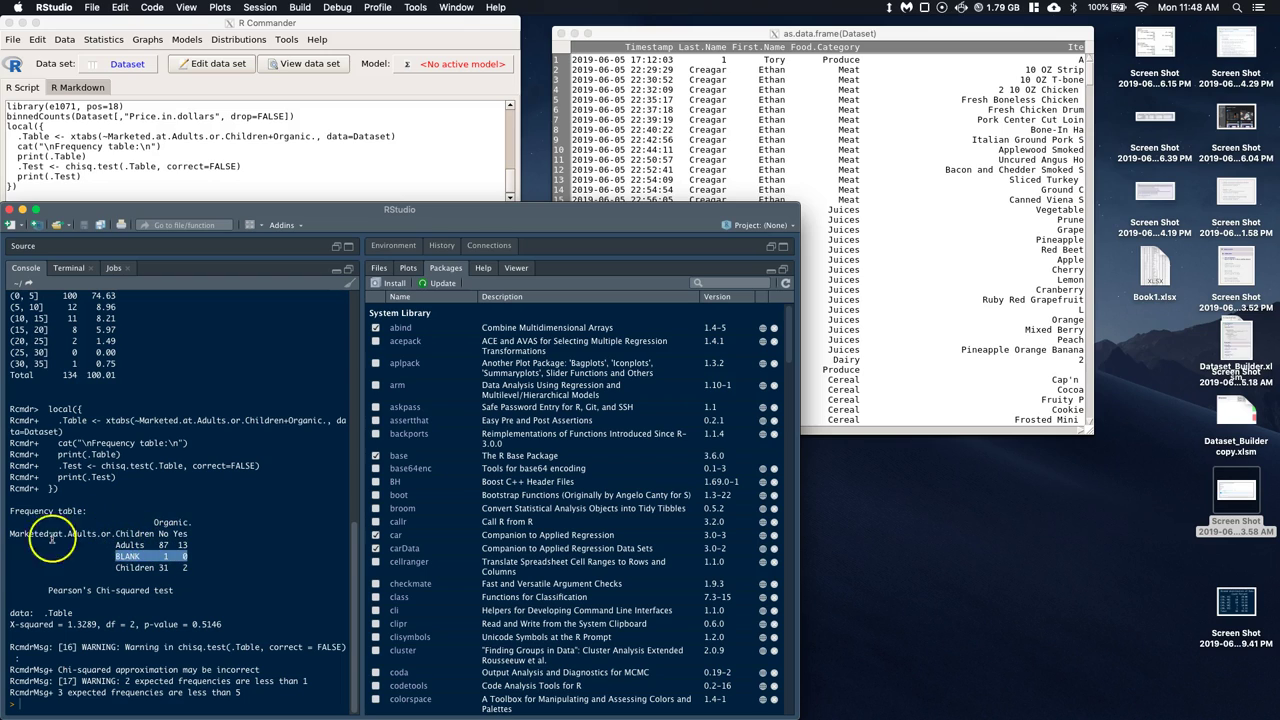
left_click_drag(10, 533, 175, 557)
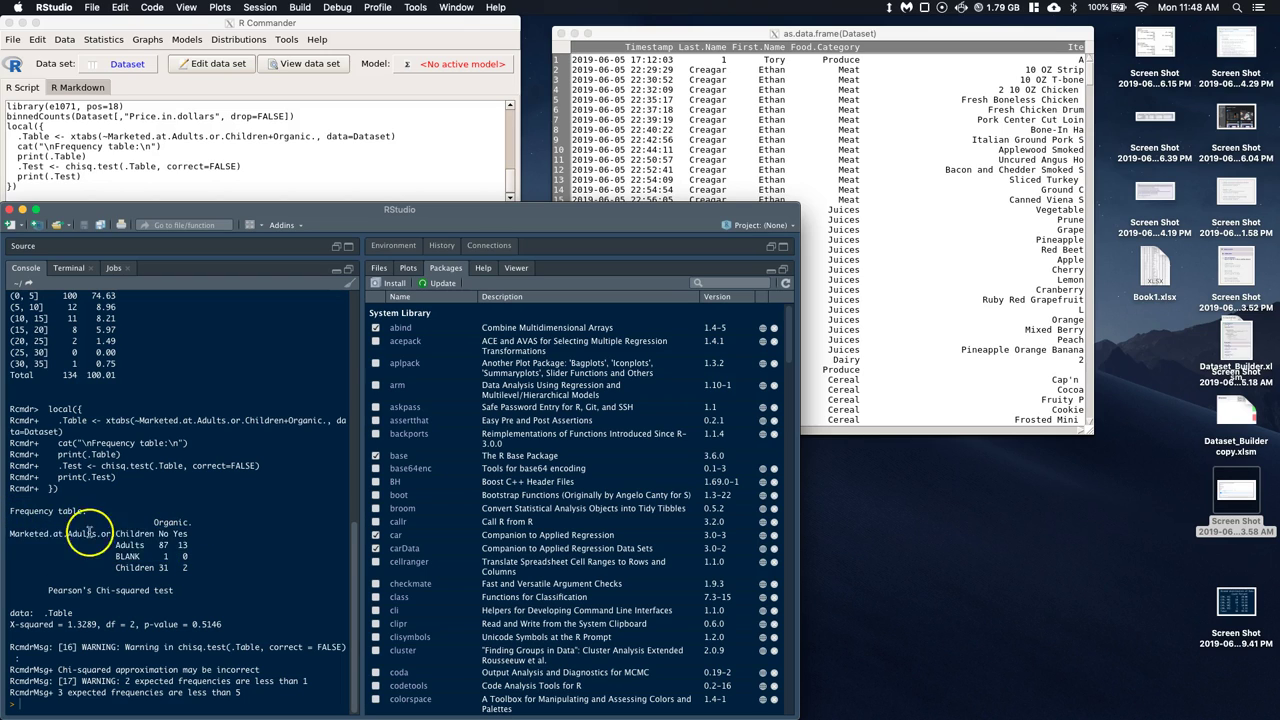
left_click_drag(12, 521, 185, 566)
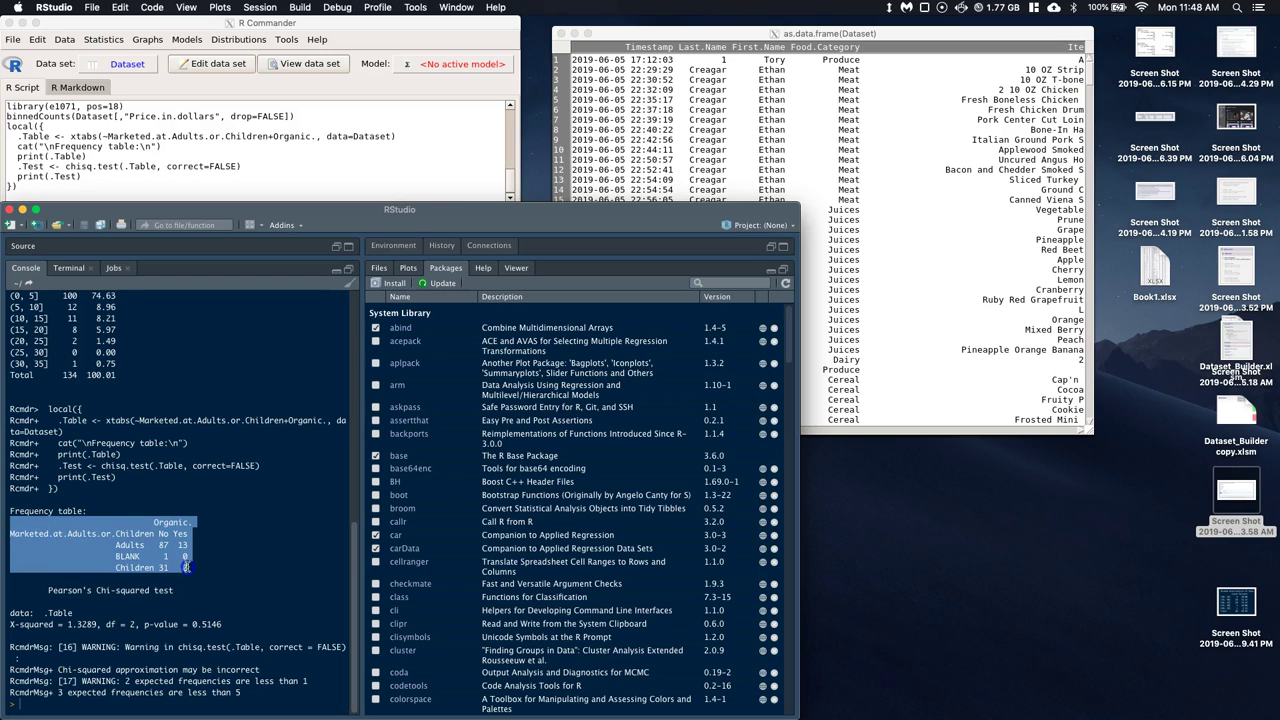
right_click(186, 558)
left_click(198, 569)
left_click(692, 705)
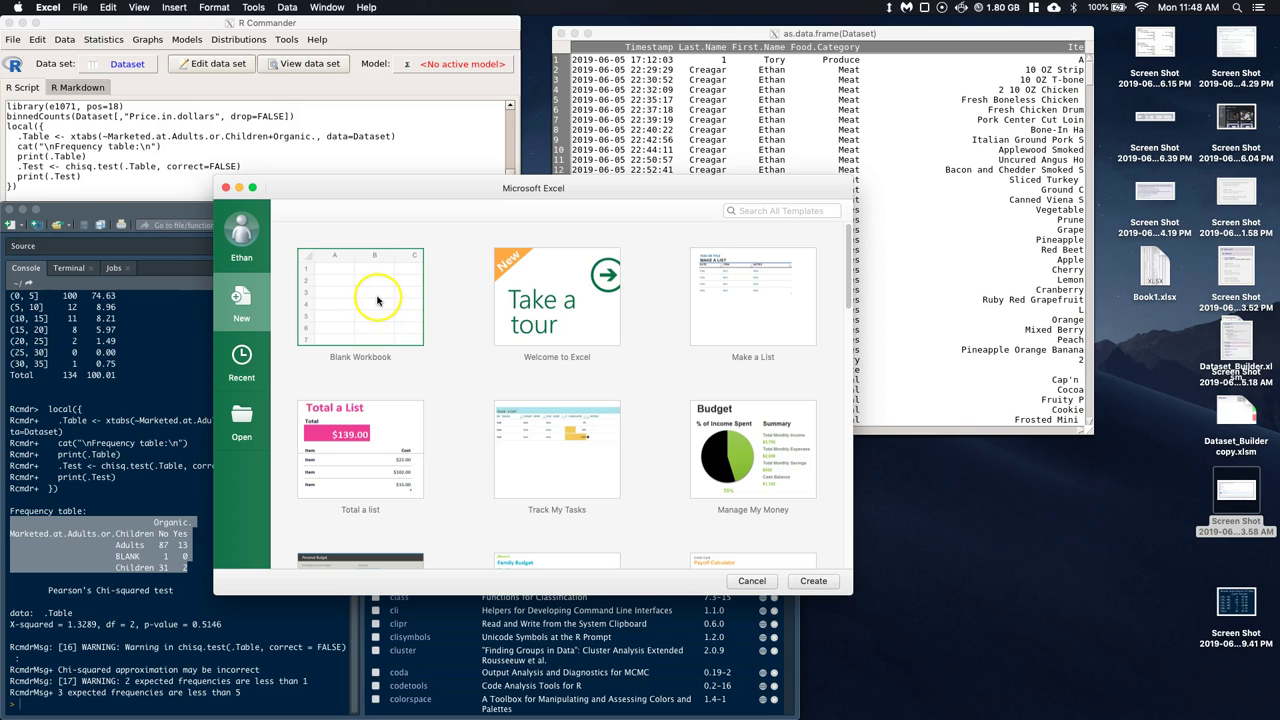
Create a new blank Excel workbook, maximise its window and zoom the sheet in.
double_click(377, 300)
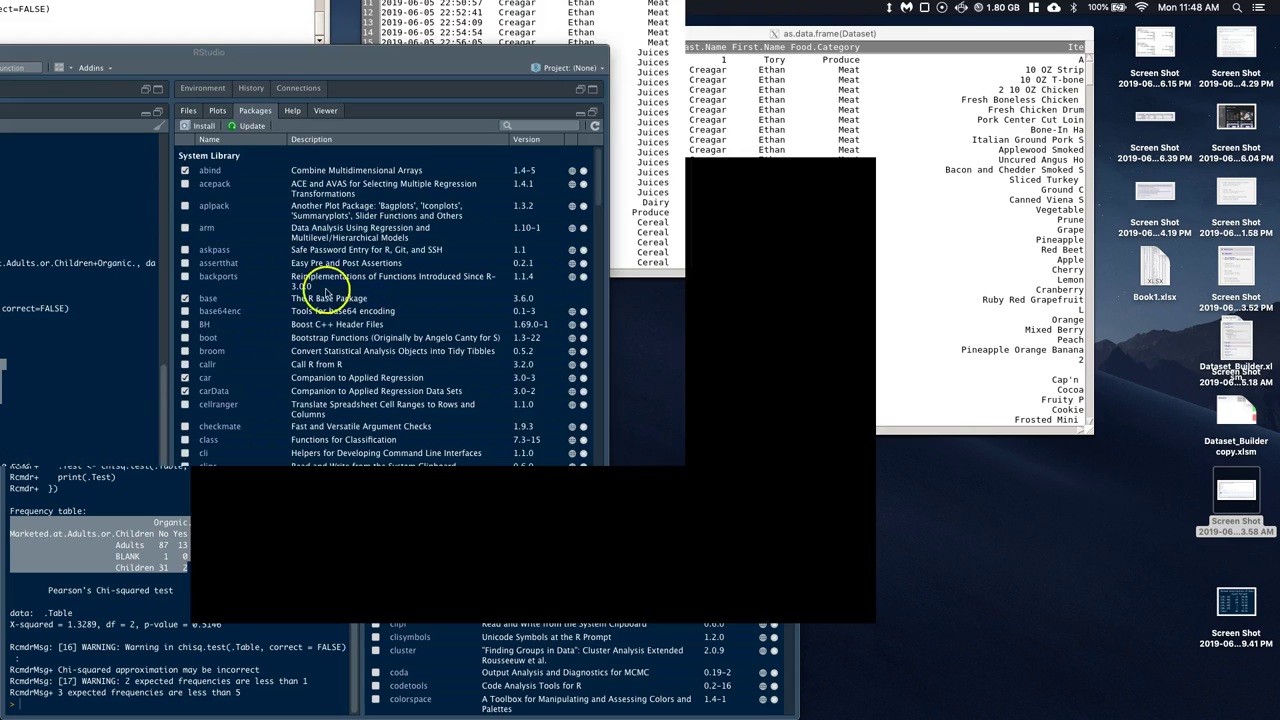
double_click(414, 112)
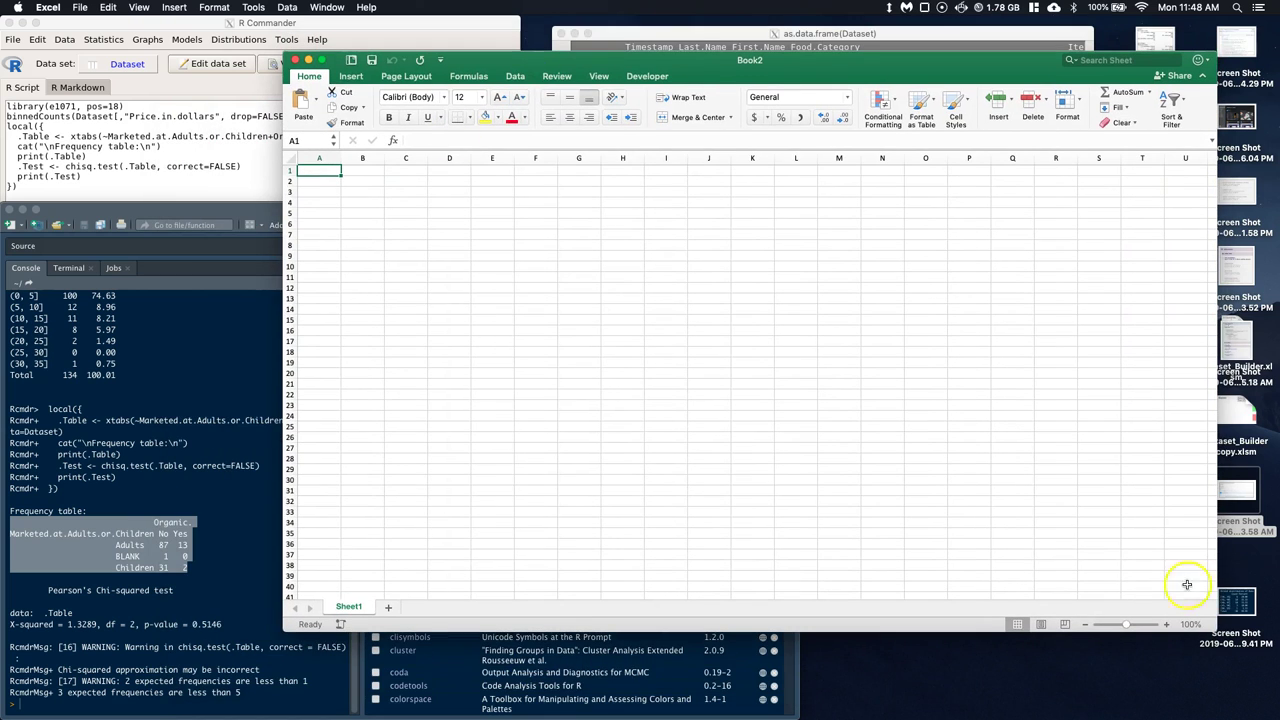
left_click(1166, 624)
left_click(1166, 624)
left_click(1166, 624)
left_click(1166, 624)
left_click(1168, 622)
Paste the frequency table at cell A1 so it fills A1:A5 in one column.
right_click(377, 198)
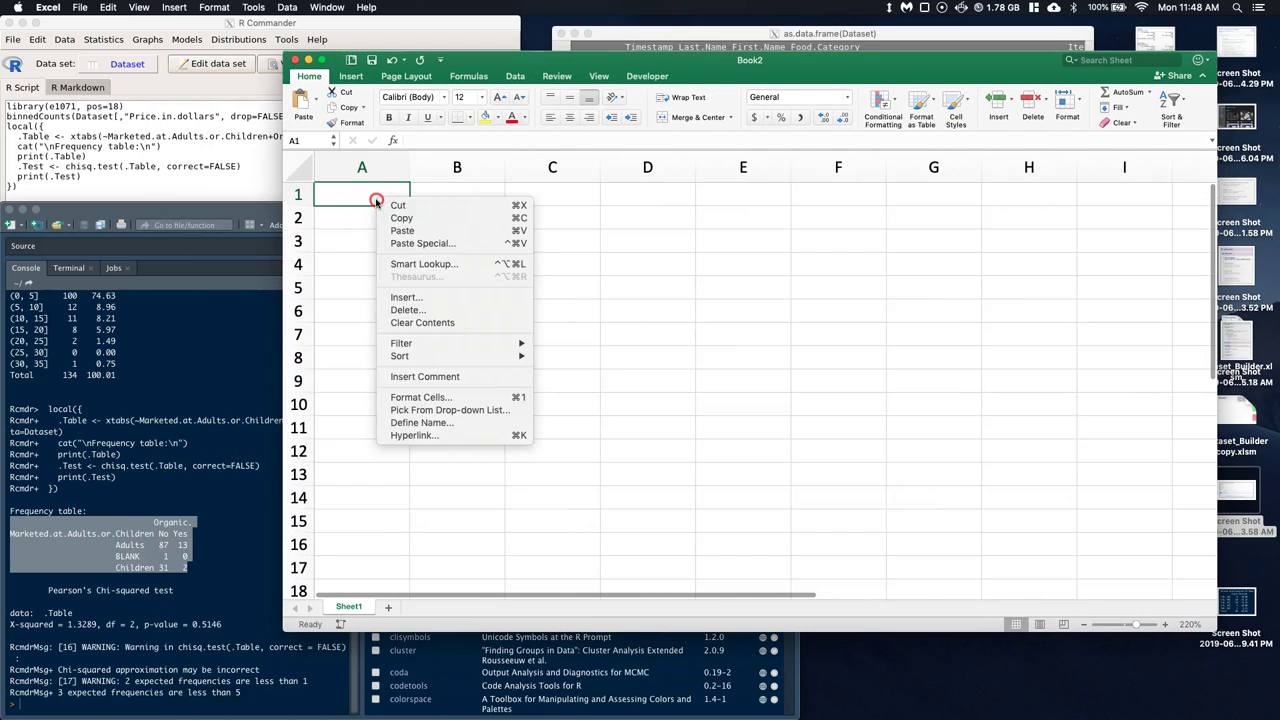
left_click(402, 230)
right_click(403, 221)
key("Escape")
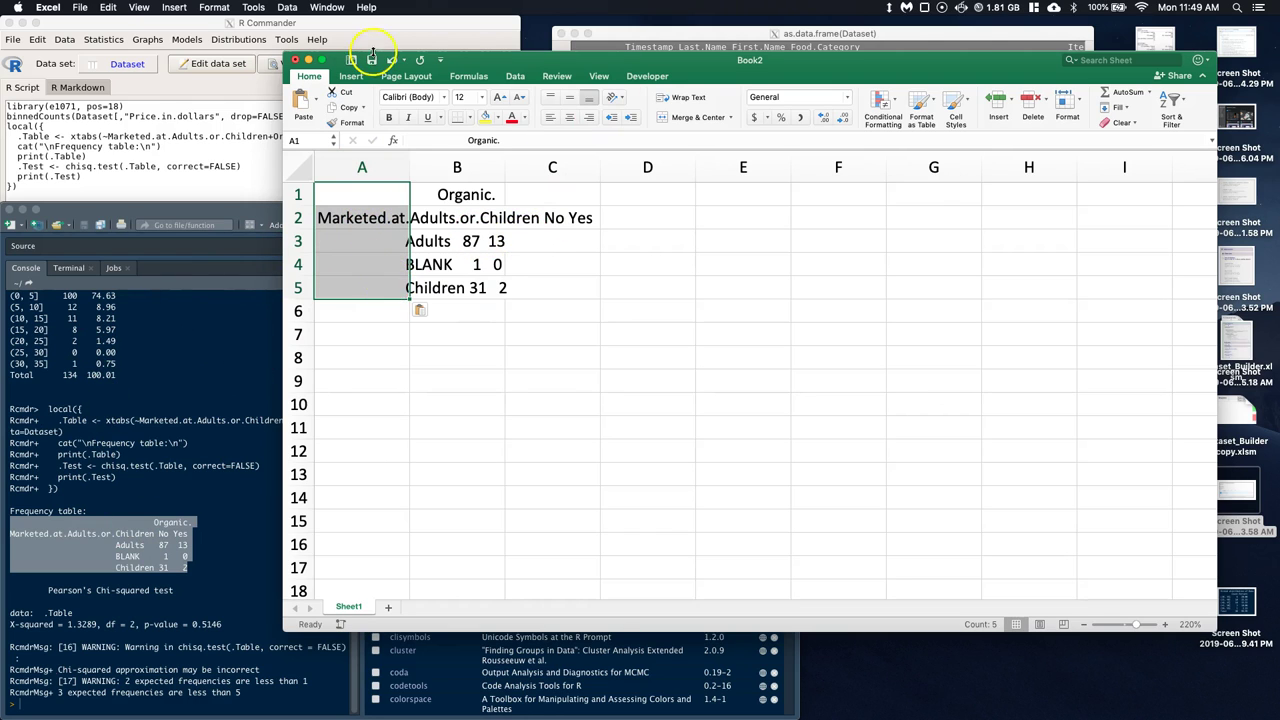
left_click(514, 78)
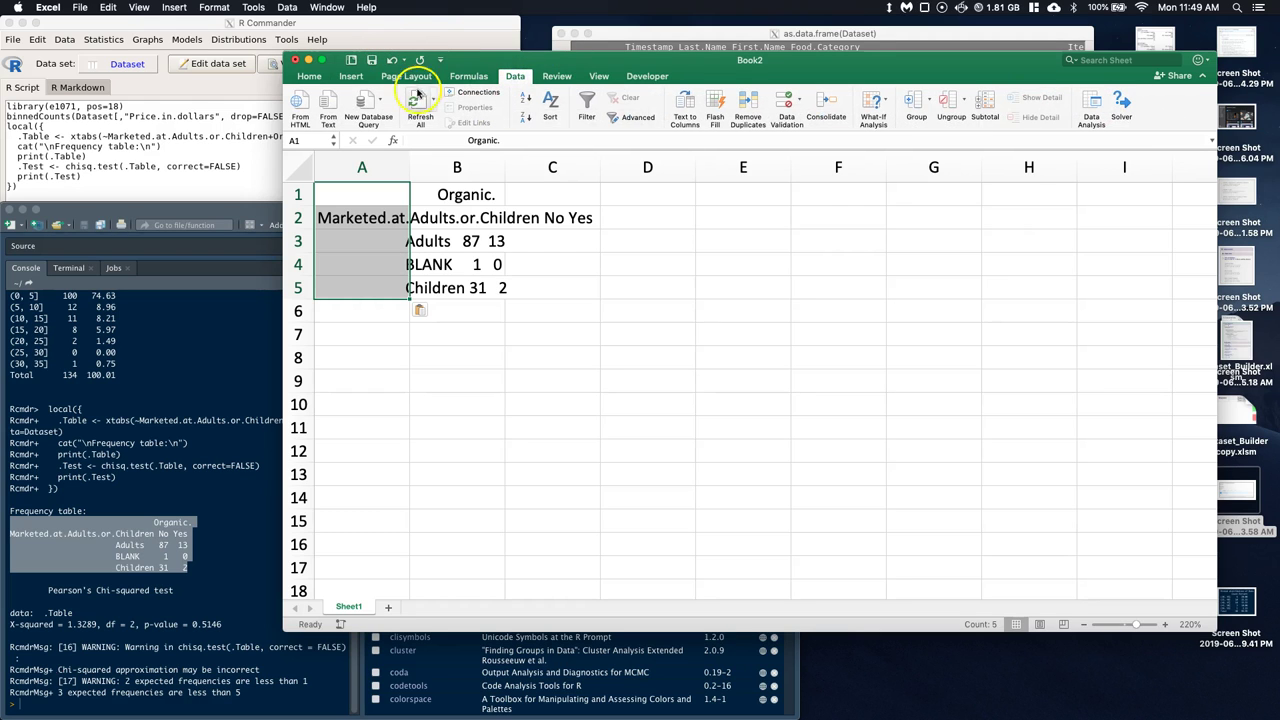
Run Text to Columns as Delimited, splitting on spaces with consecutive delimiters treated as one.
left_click(687, 104)
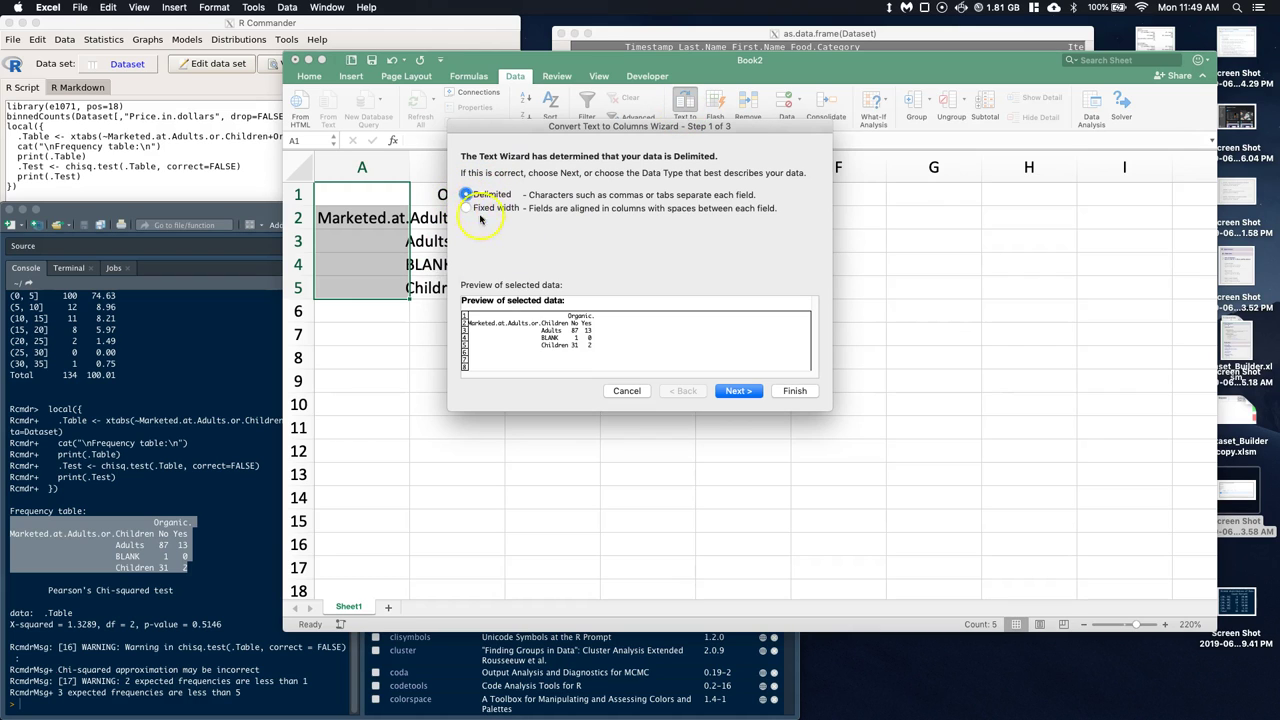
left_click(747, 391)
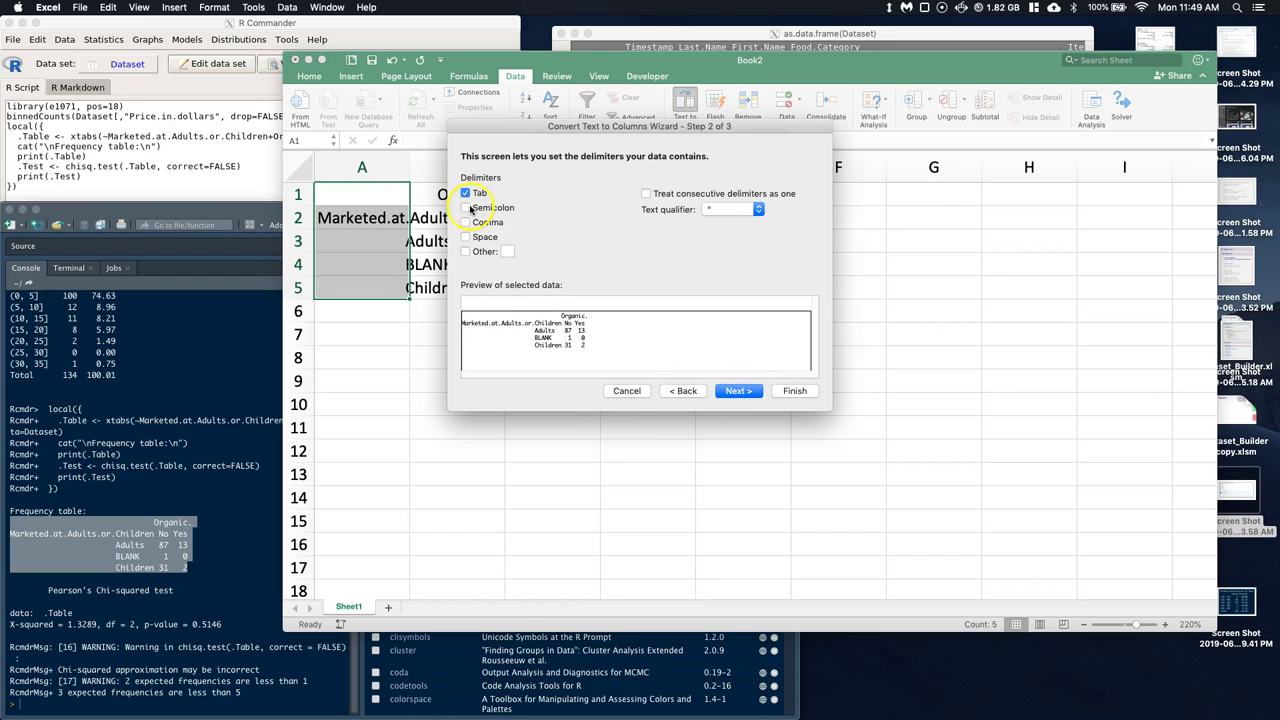
left_click(465, 237)
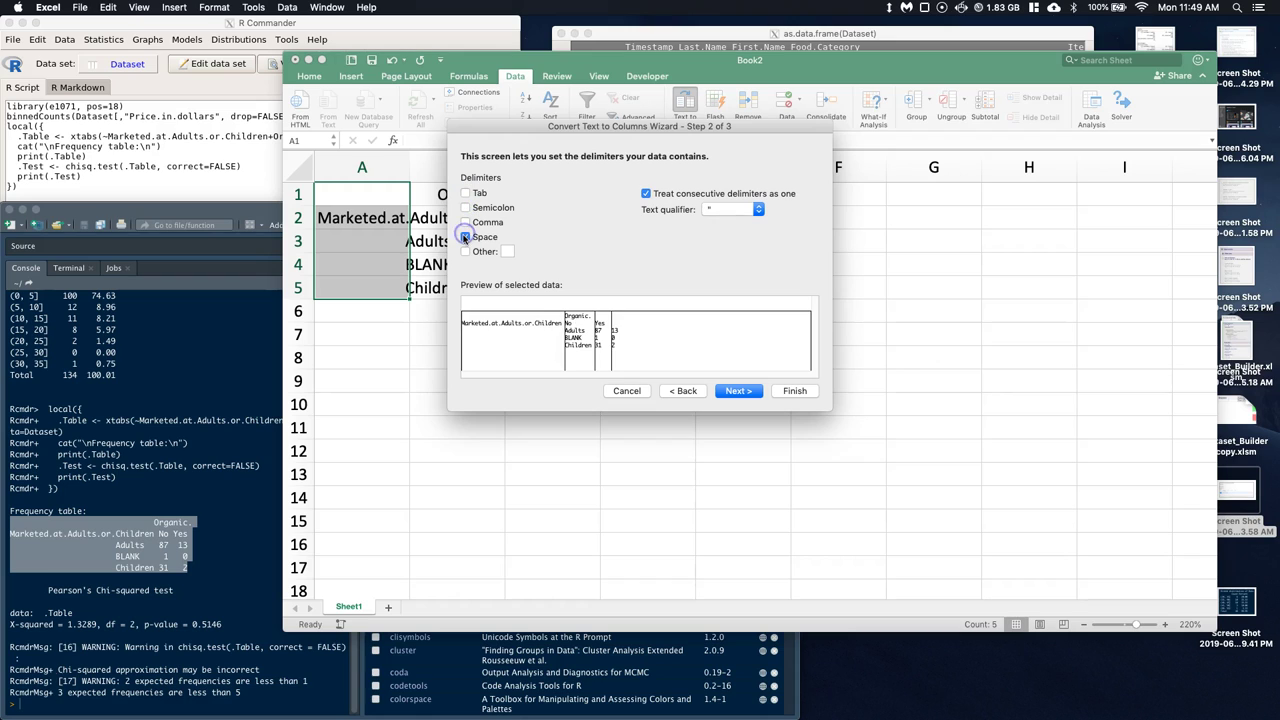